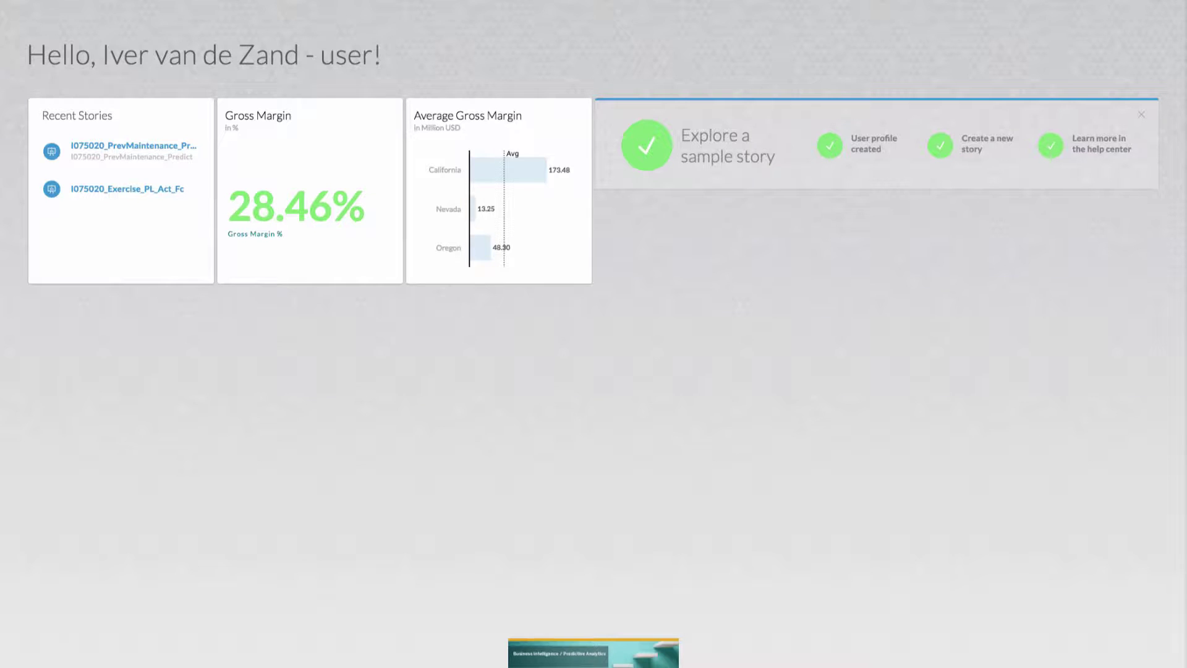
# Open the PrevMaintenance_Predict story from the list of stories
pyautogui.click(14, 0)
pyautogui.moveTo(40, 34)
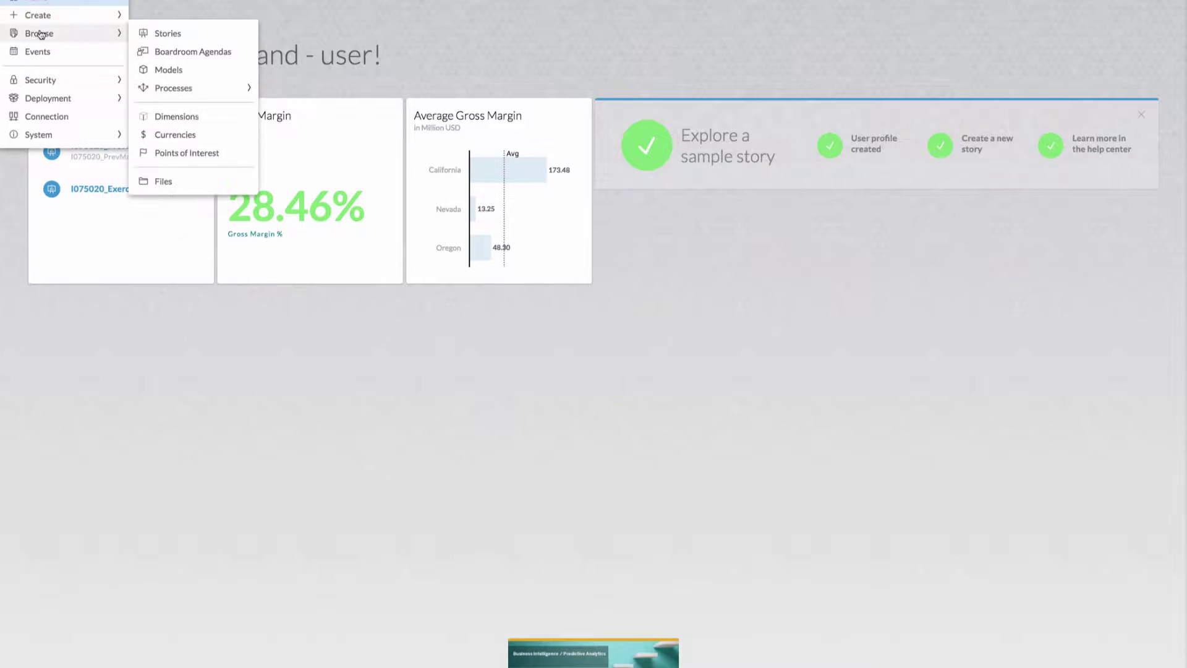
pyautogui.click(165, 35)
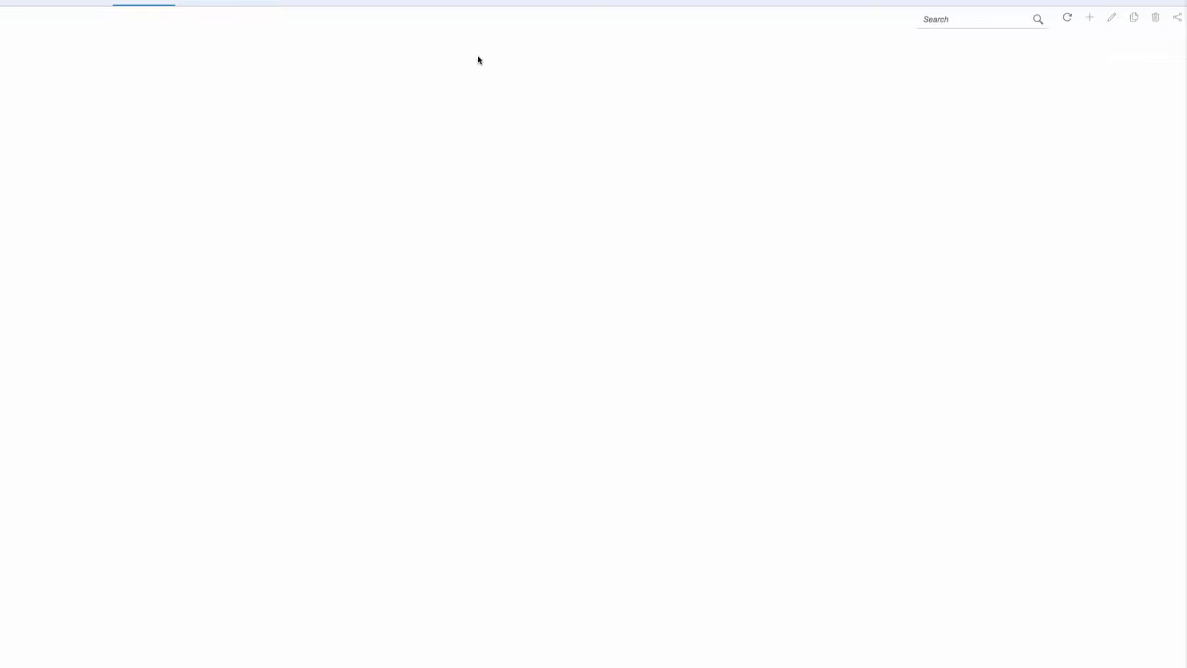
pyautogui.scroll(-14, 426, 283)
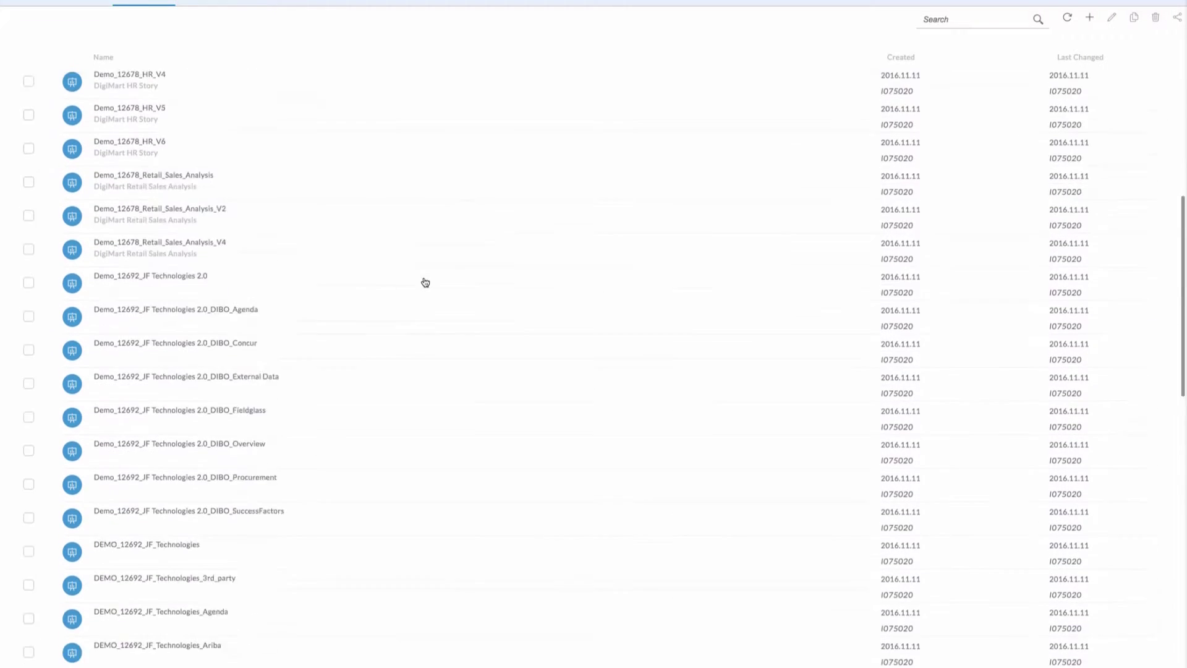
pyautogui.scroll(-1, 313, 440)
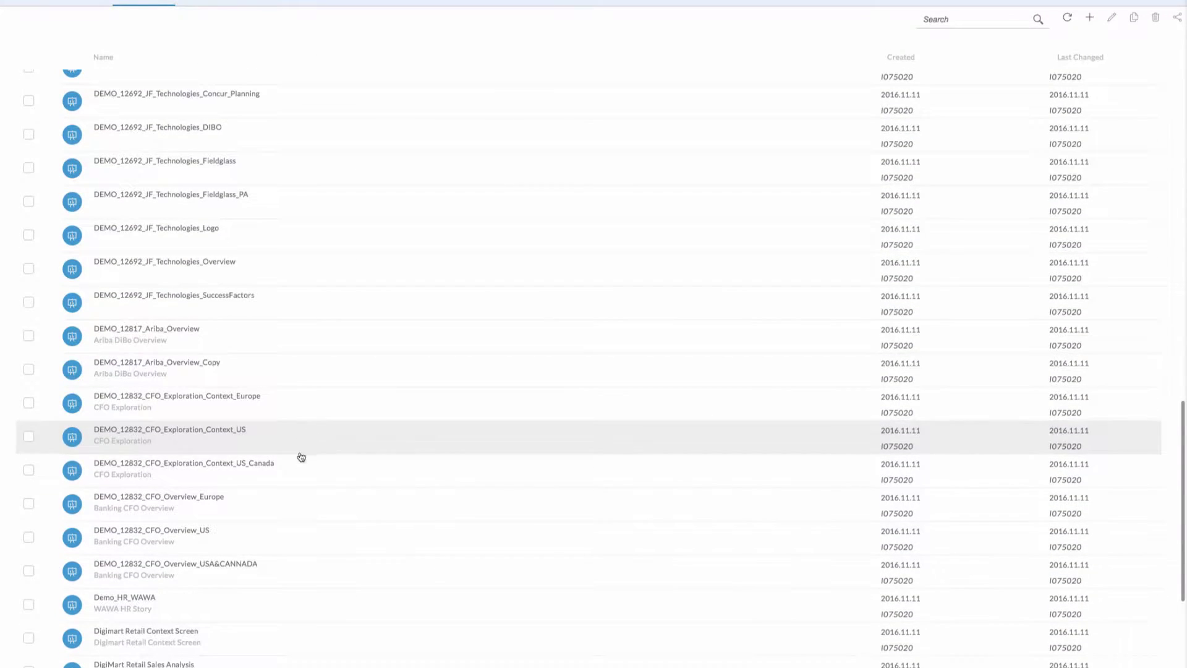
pyautogui.scroll(-2, 302, 471)
pyautogui.scroll(-3, 301, 471)
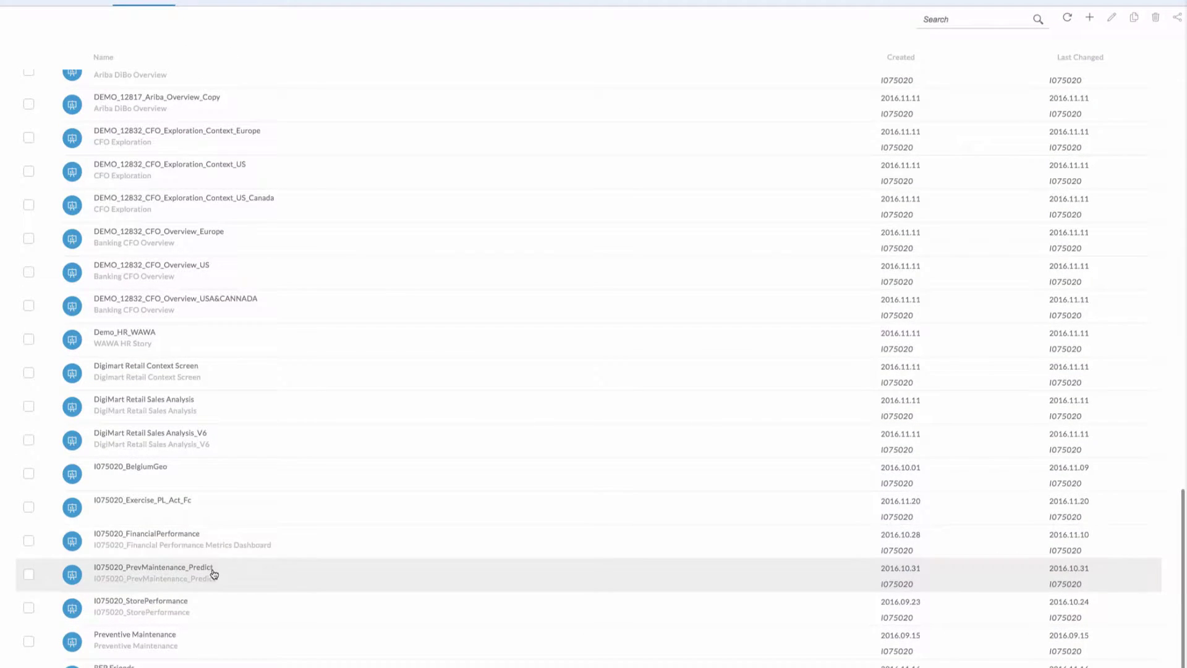
pyautogui.click(472, 539)
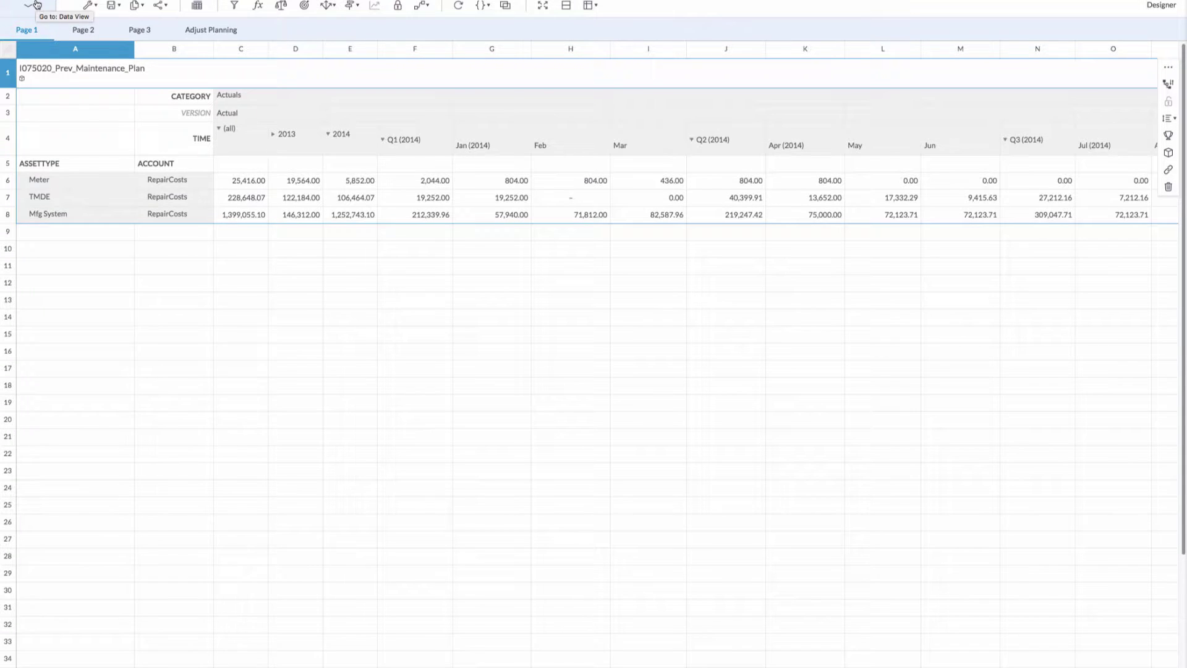
# Switch the story to its data view and chart RepairCosts per AssetType and Cause
pyautogui.click(36, 5)
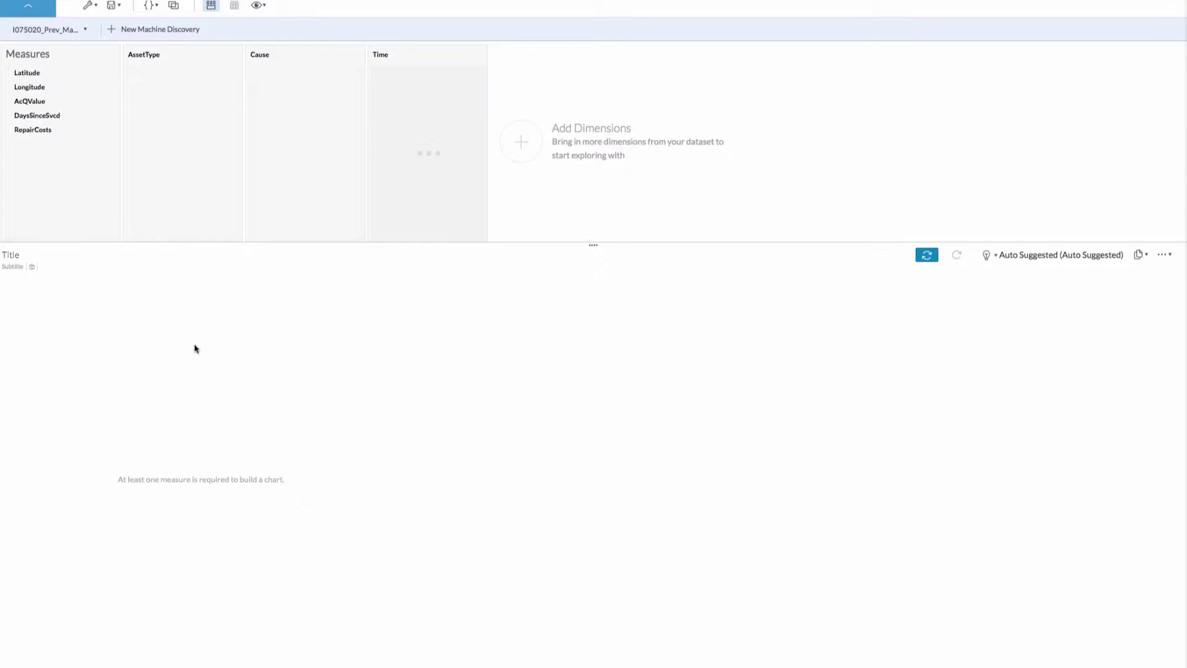
pyautogui.click(47, 134)
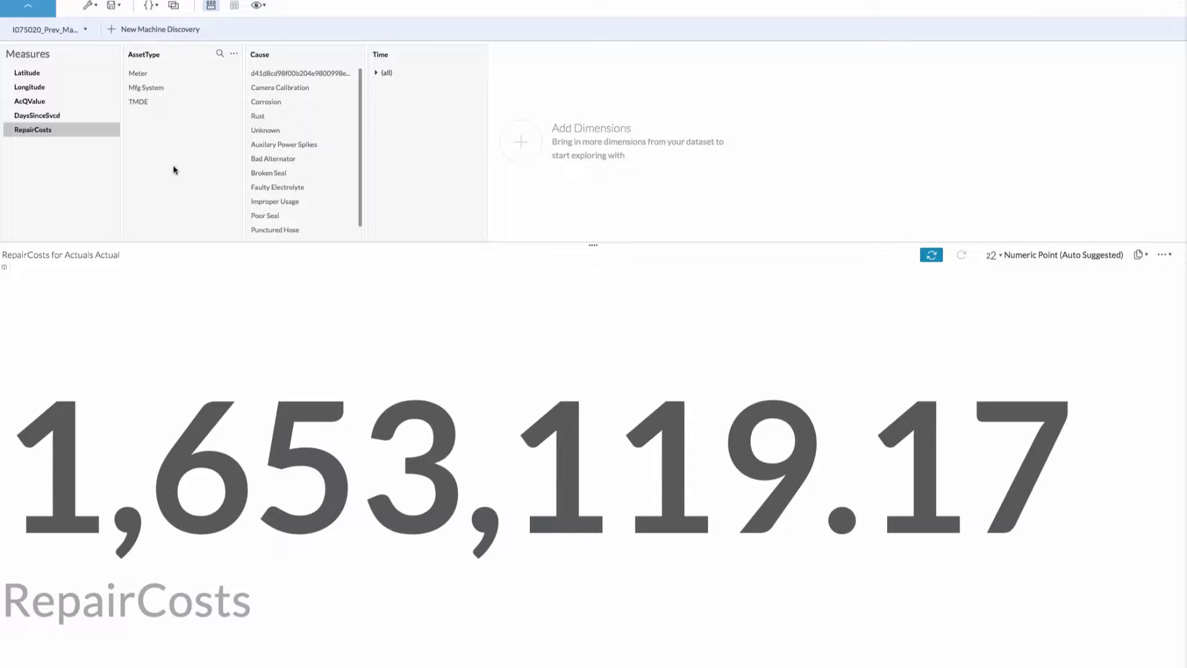
pyautogui.click(151, 59)
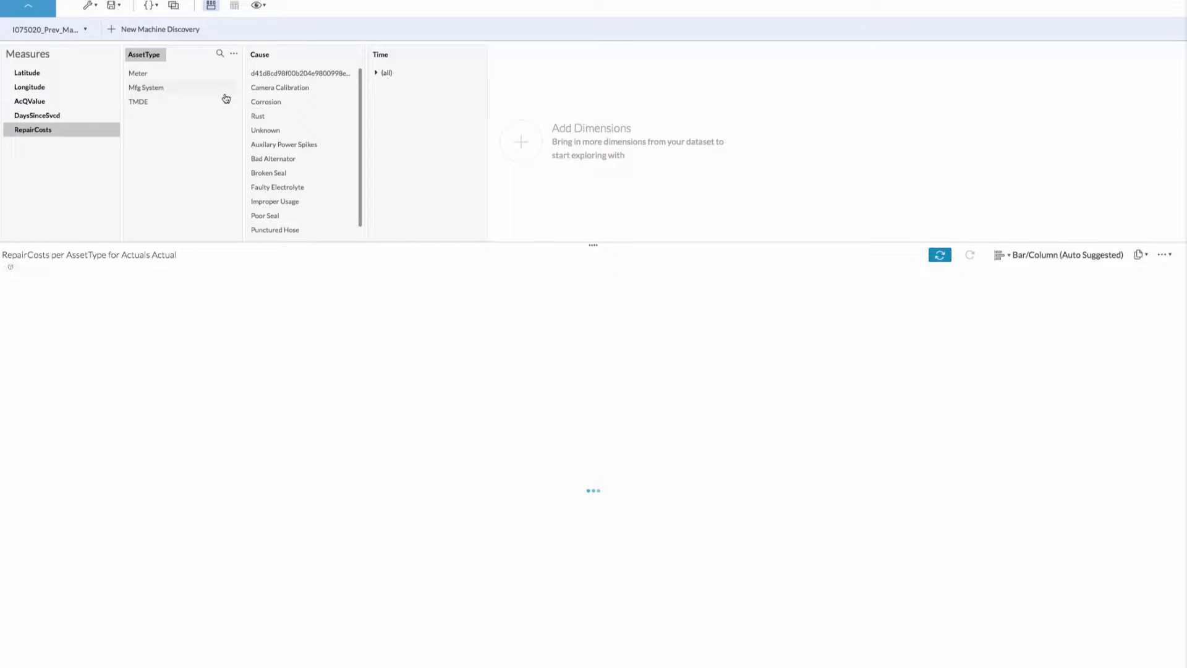
pyautogui.click(264, 60)
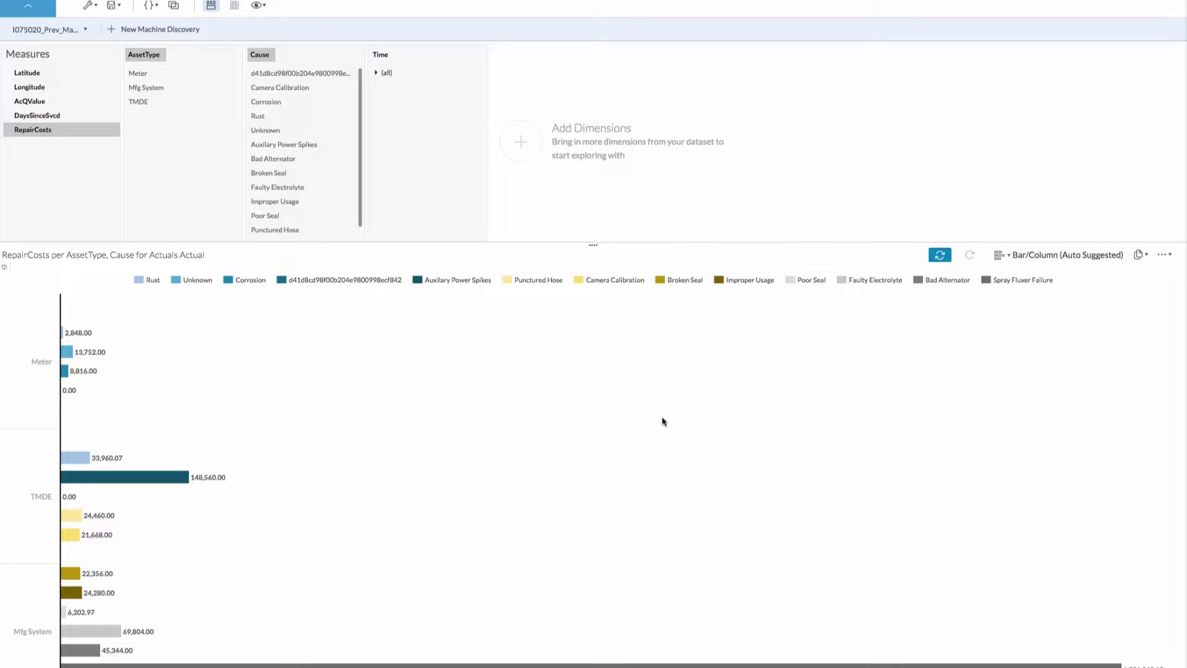
# Change the RepairCosts chart to a Heat Map and display its copy options
pyautogui.click(1009, 256)
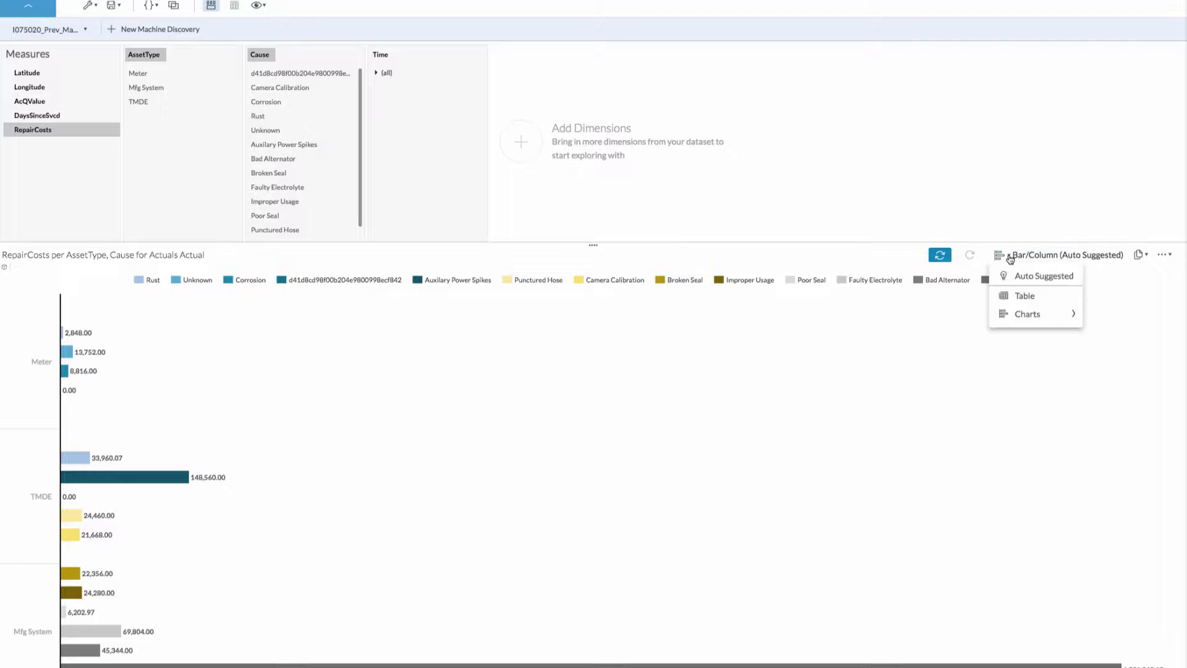
pyautogui.moveTo(1023, 314)
pyautogui.moveTo(1111, 350)
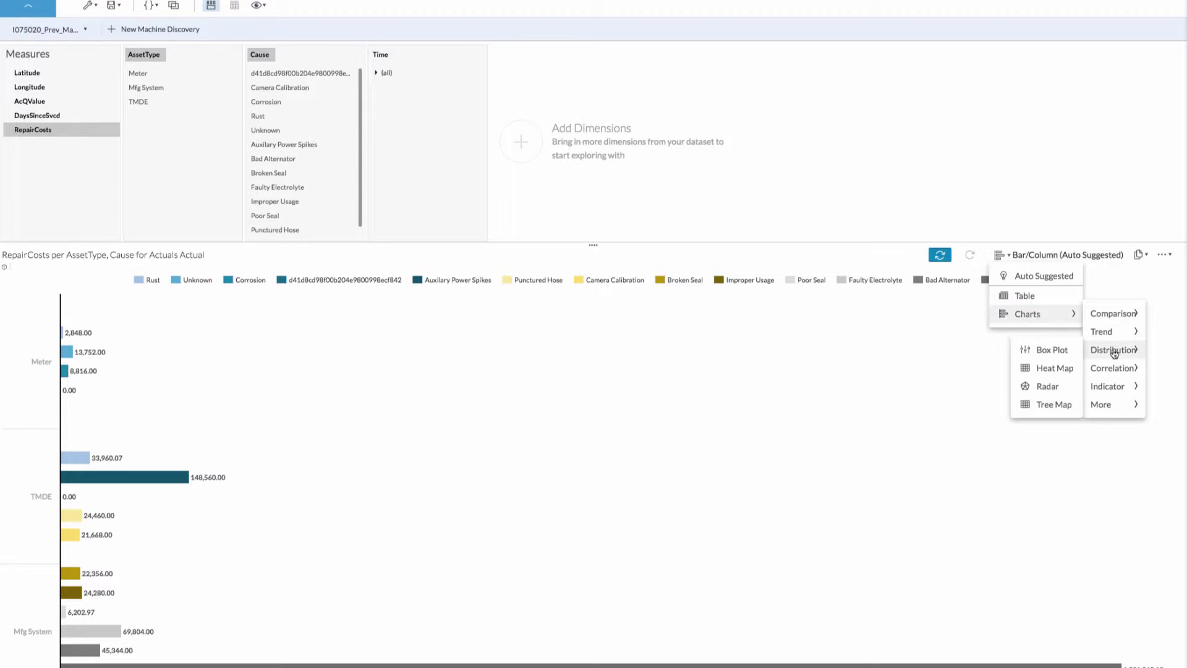
pyautogui.click(1063, 369)
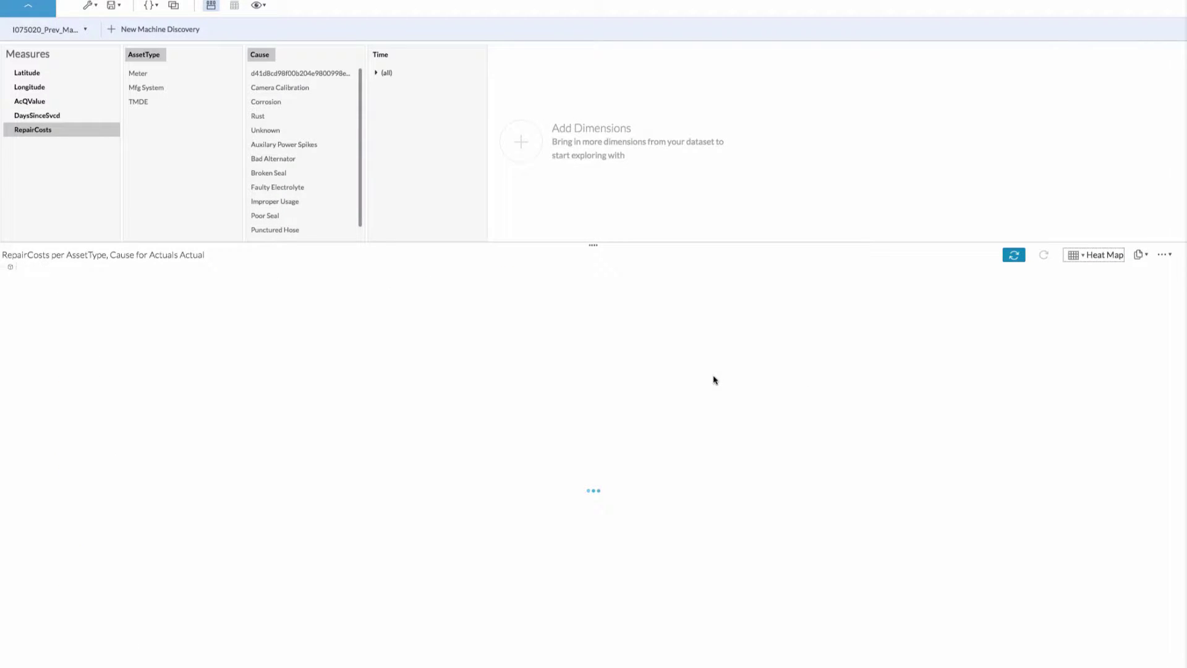
pyautogui.click(1146, 259)
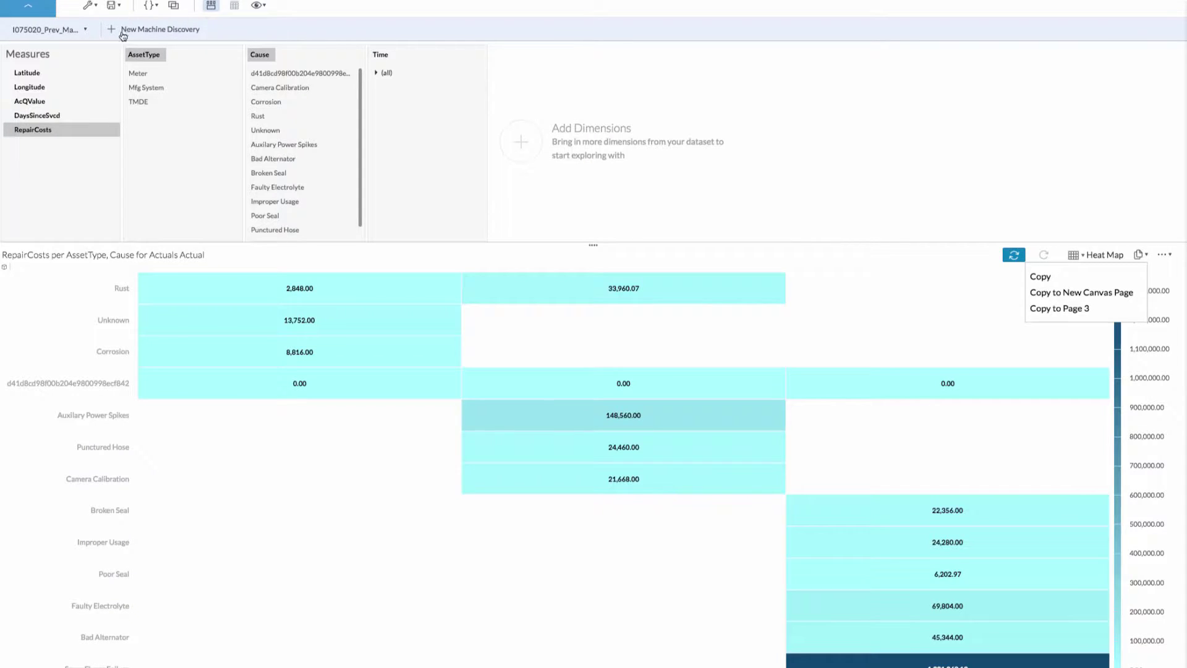
# Create and run a new machine discovery targeting the RepairCosts measure, excluding both MajorRepairIndicator dimensions
pyautogui.click(154, 30)
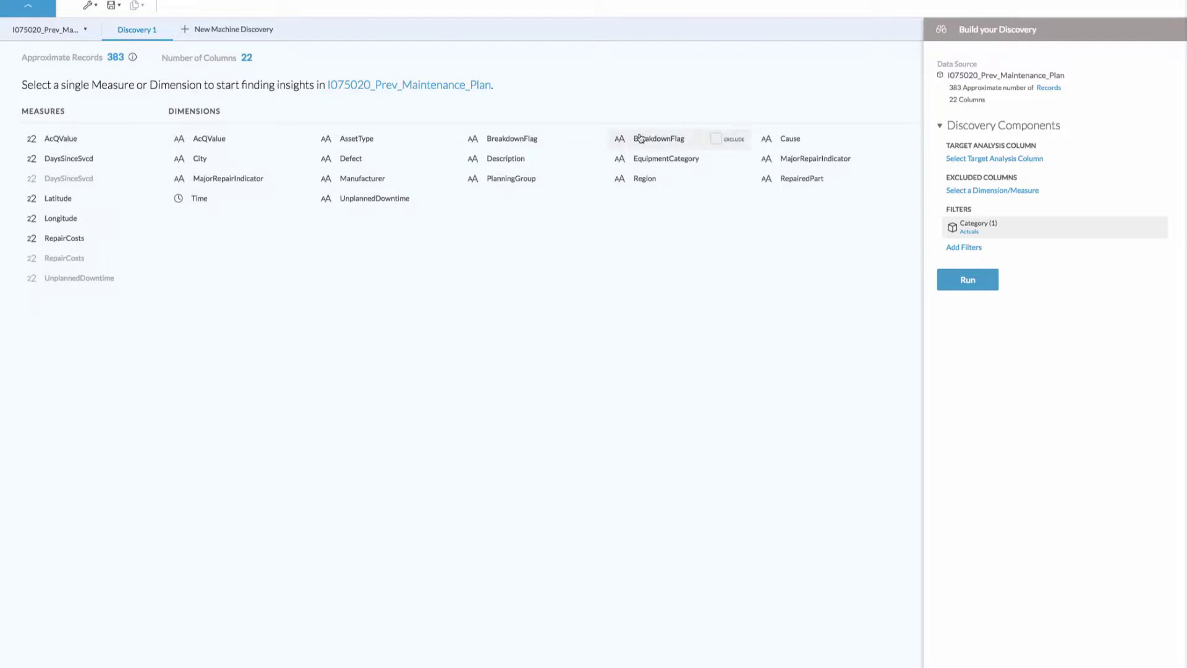
pyautogui.click(66, 241)
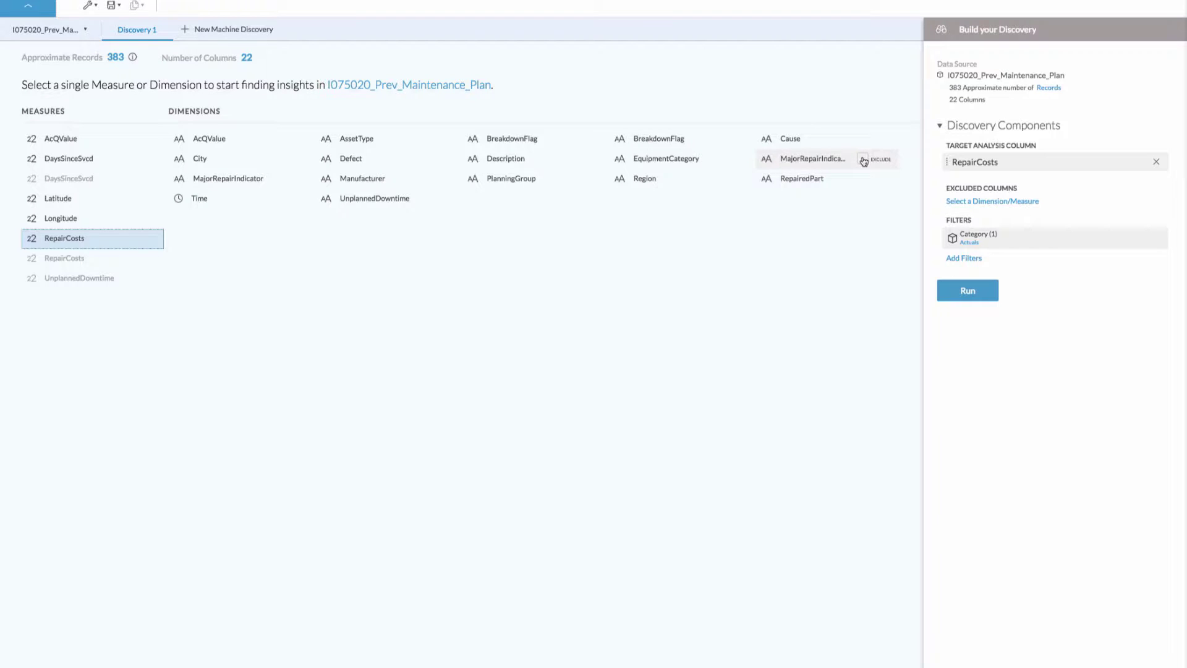
pyautogui.click(863, 160)
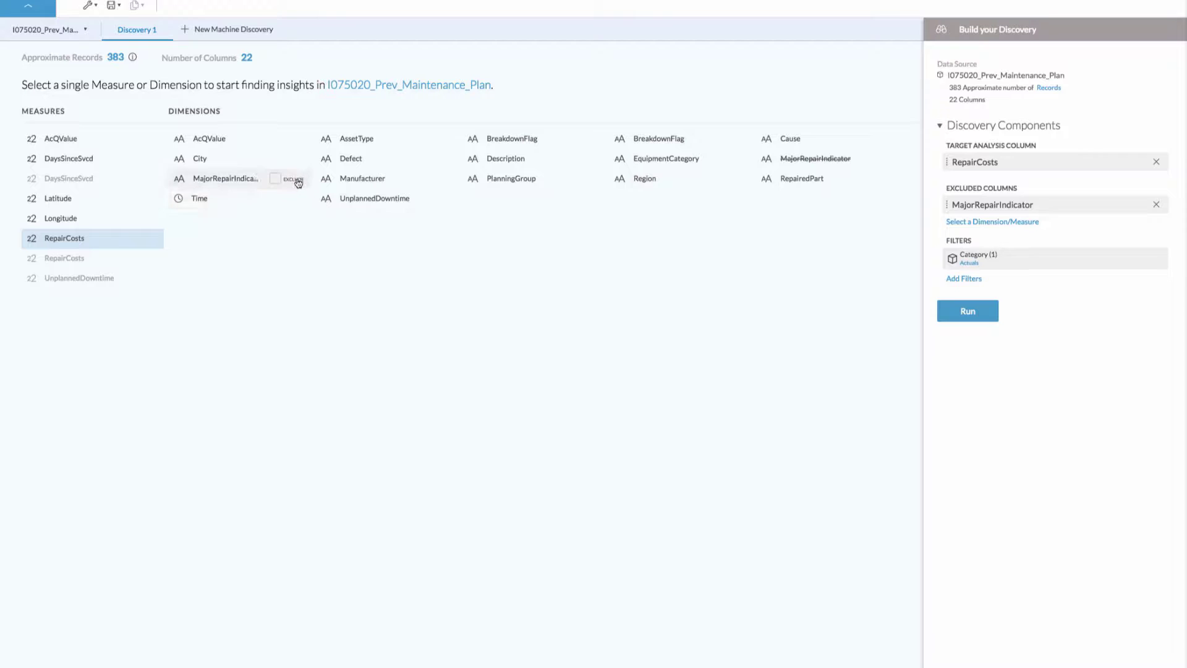
pyautogui.click(279, 180)
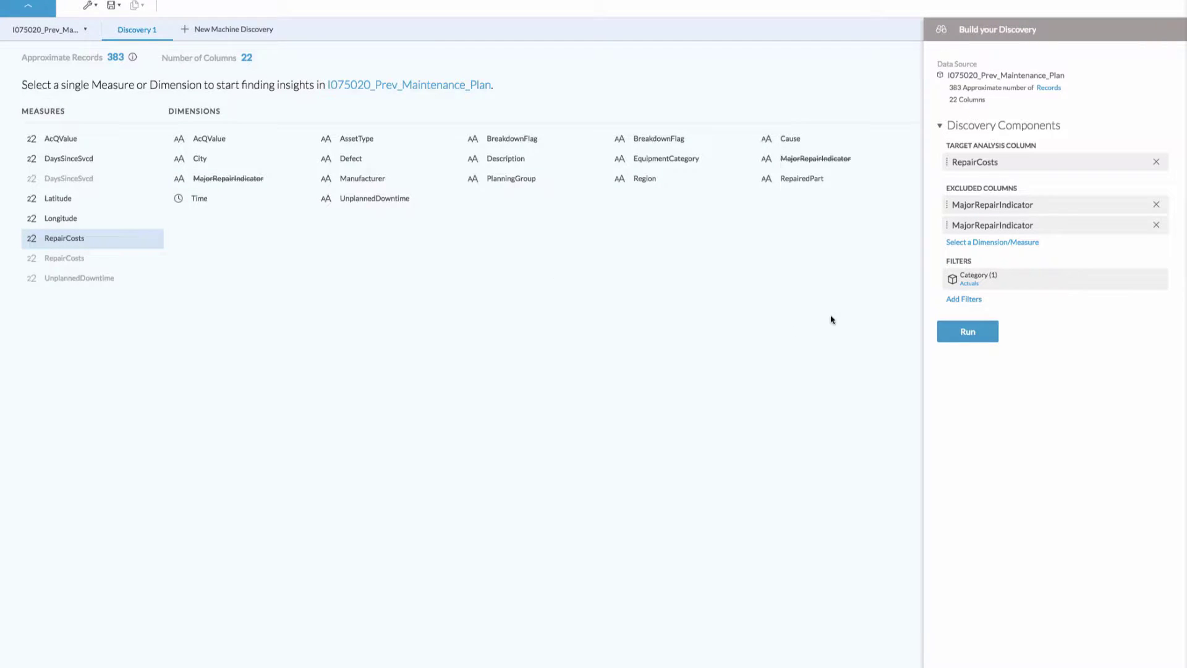
pyautogui.click(975, 336)
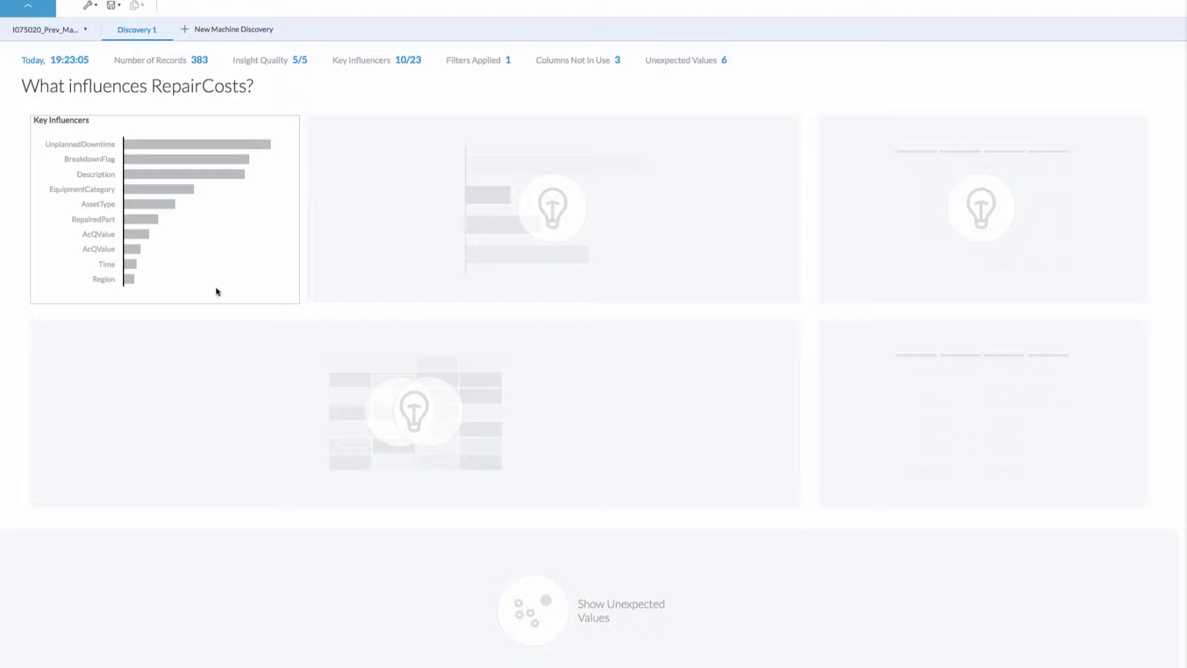
# Show the influence of AssetType on RepairCosts and review the related insights
pyautogui.click(155, 207)
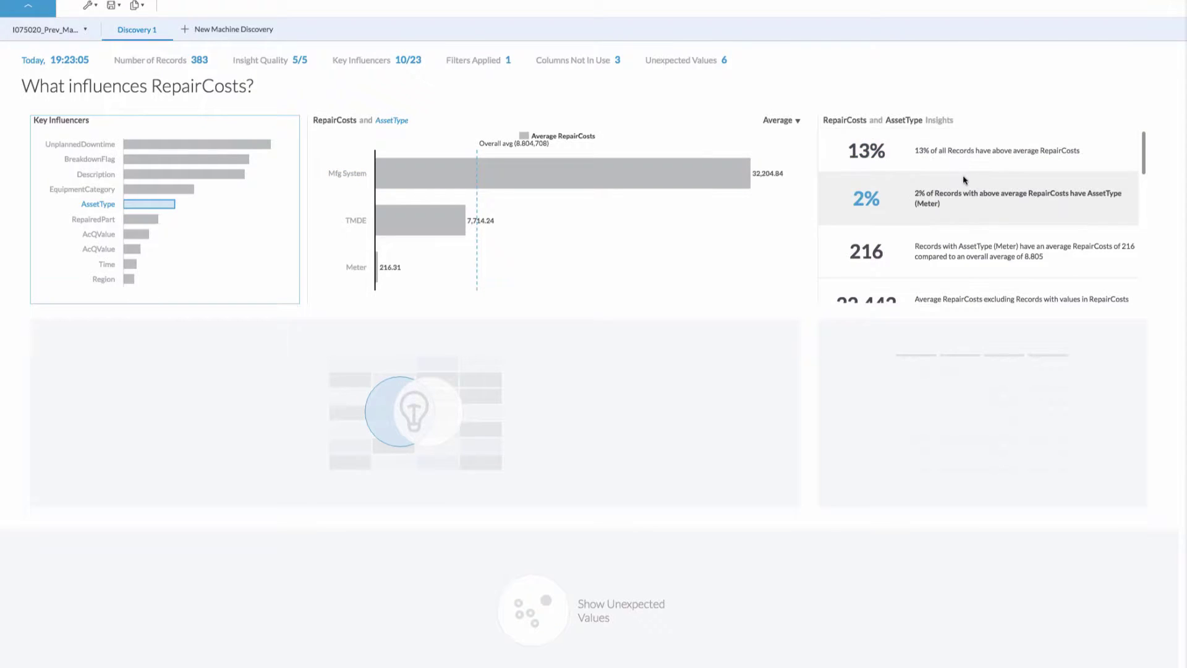
pyautogui.moveTo(1144, 154)
pyautogui.mouseDown()
pyautogui.moveTo(1145, 172)
pyautogui.moveTo(1138, 153)
pyautogui.mouseUp()
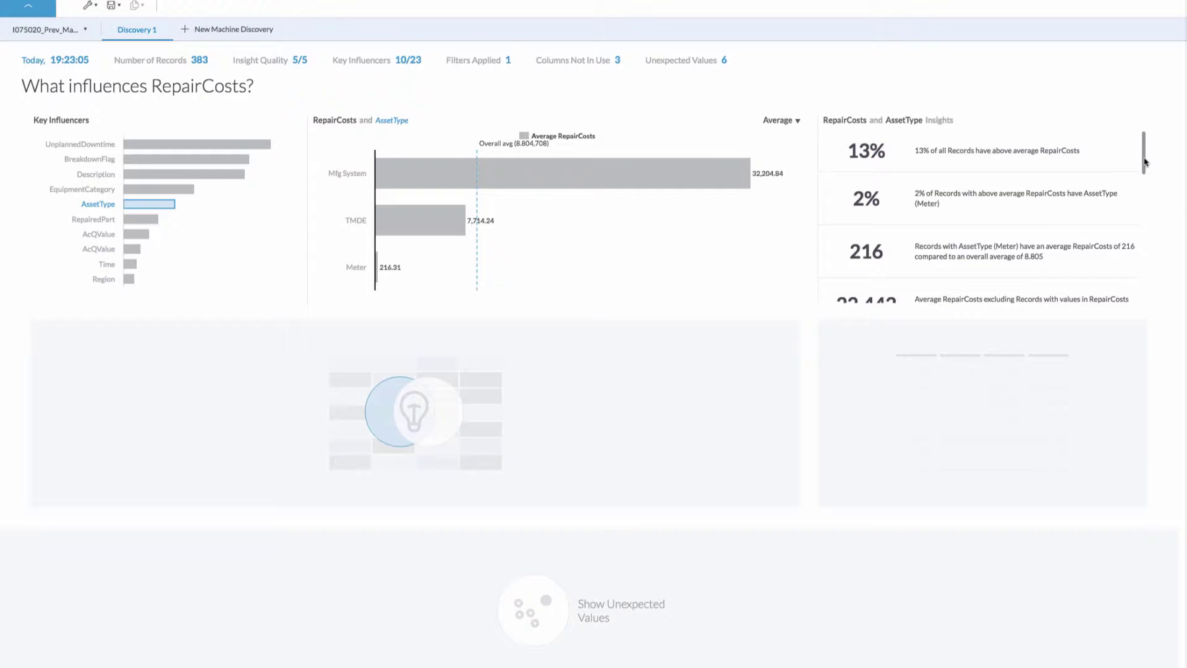
pyautogui.moveTo(1145, 163); pyautogui.dragTo(1142, 239)
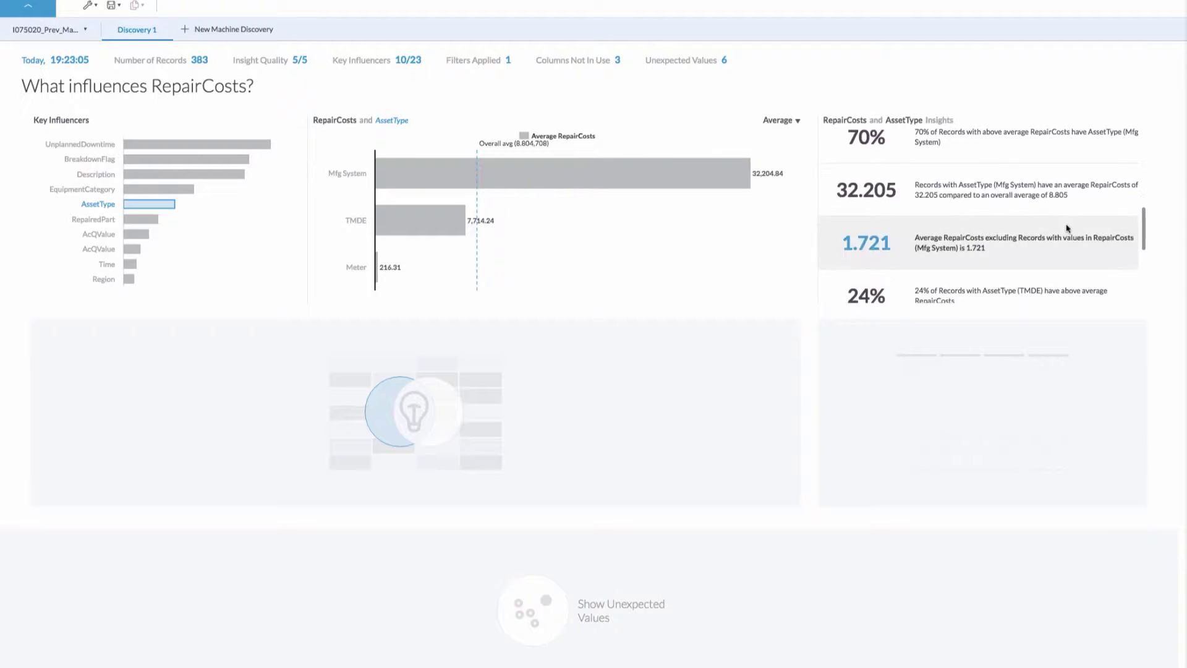
# Show the combined influence of AssetType and UnplannedDowntime on RepairCosts and check the options for copying the heat map
pyautogui.click(420, 410)
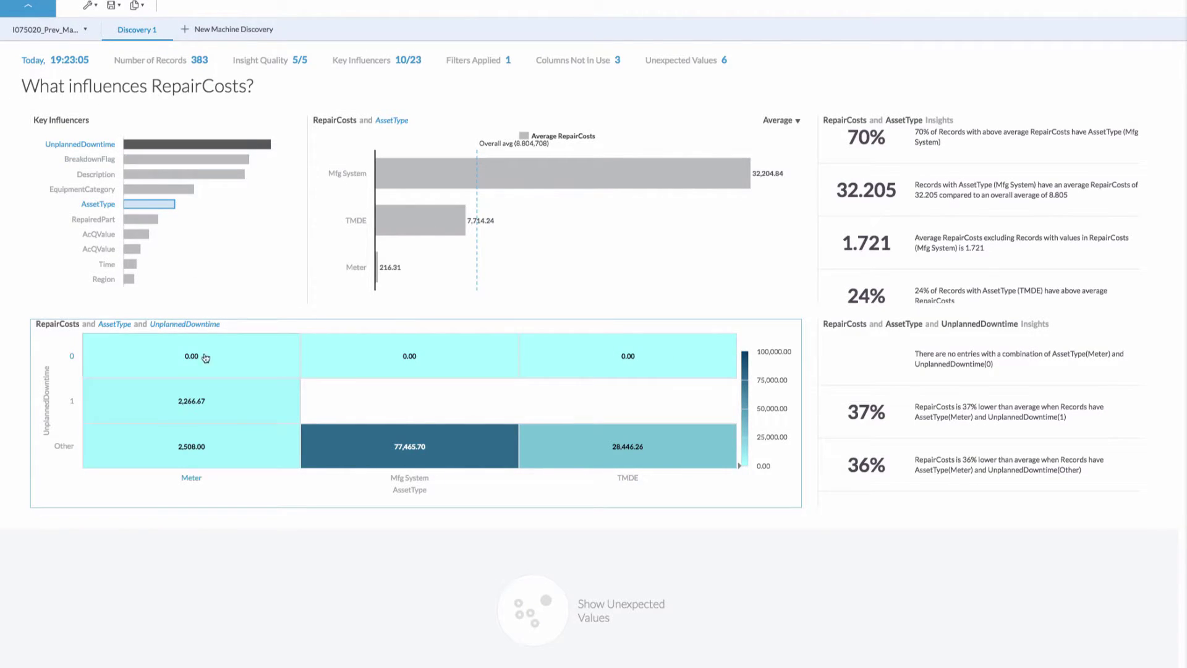
pyautogui.click(136, 5)
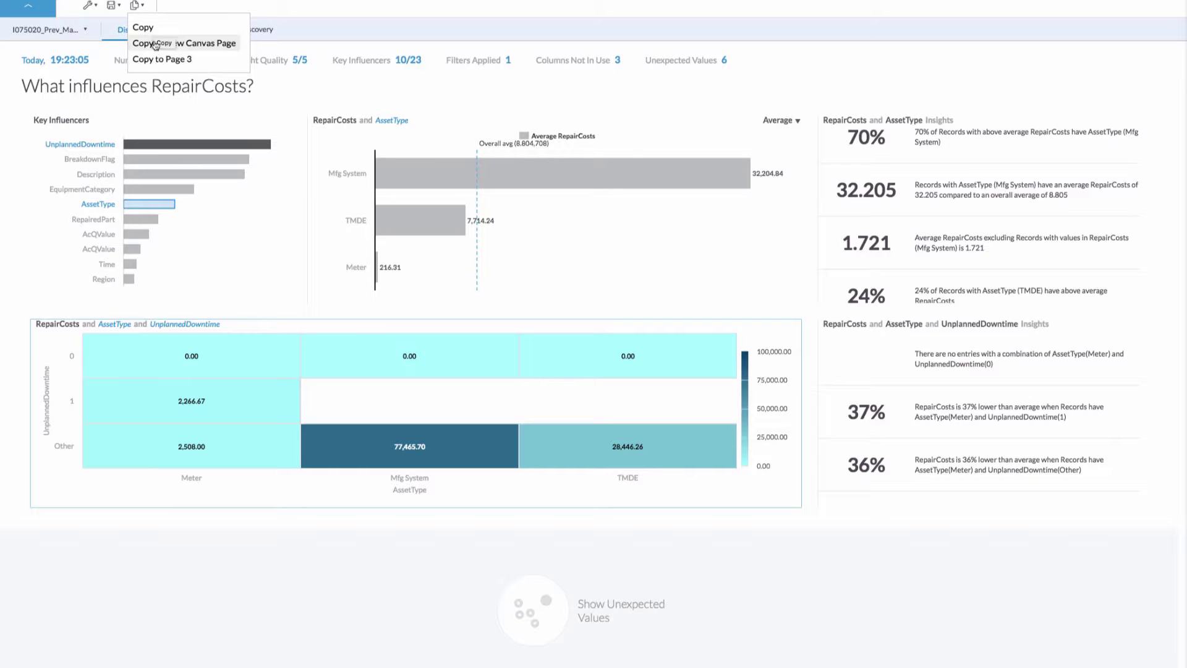
pyautogui.click(309, 4)
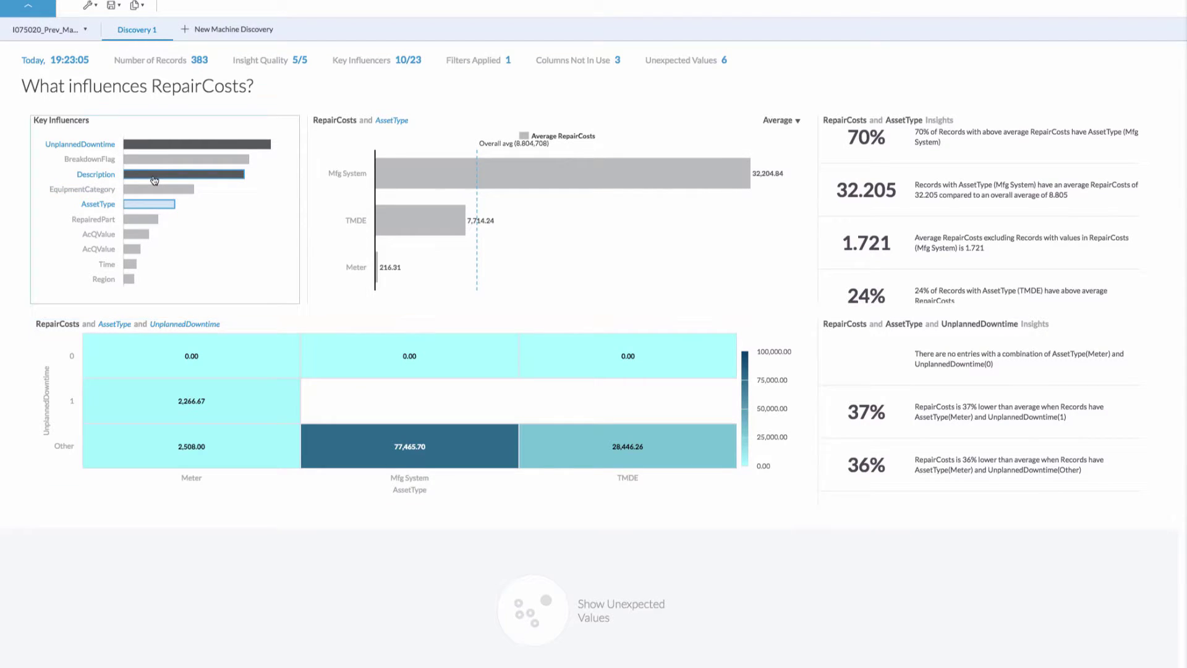
# Compare AssetType with the Description influencer, and make Description the main influencer to review its RepairCosts insights
pyautogui.click(155, 178)
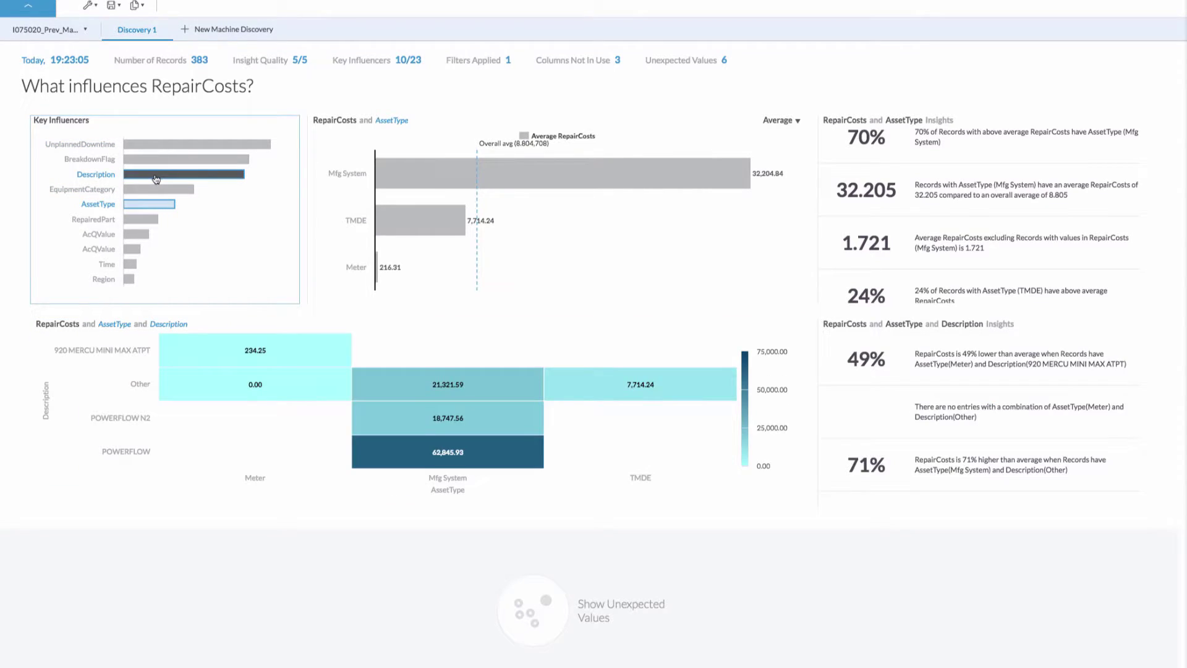
pyautogui.click(155, 179)
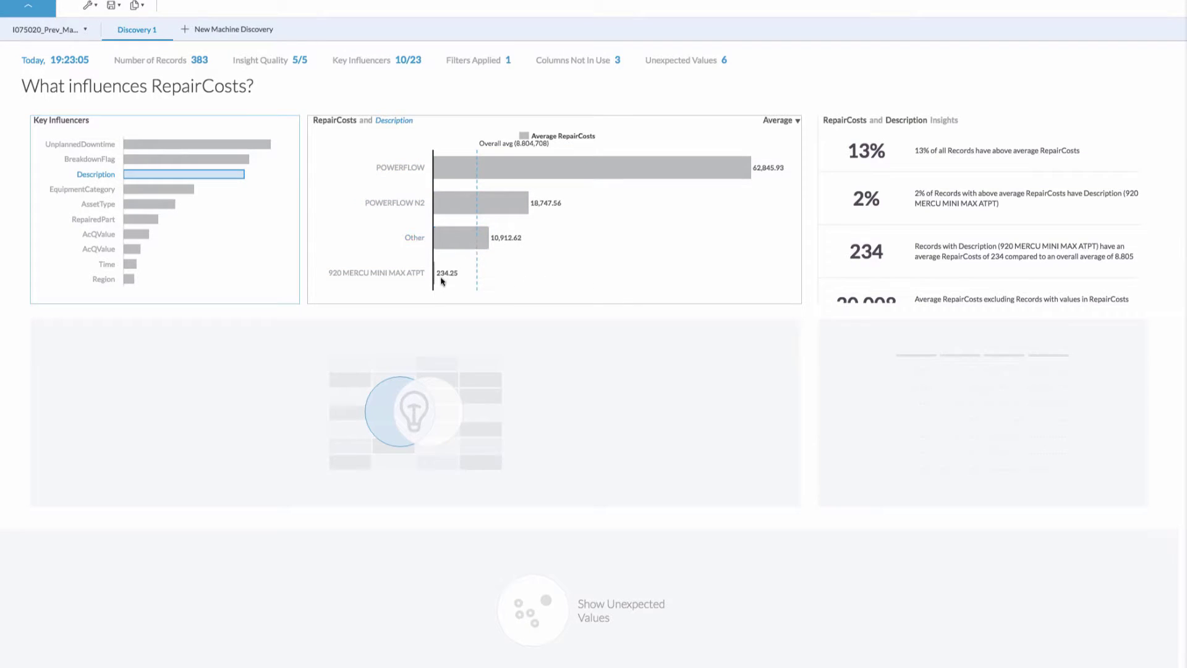
pyautogui.scroll(-3, 964, 218)
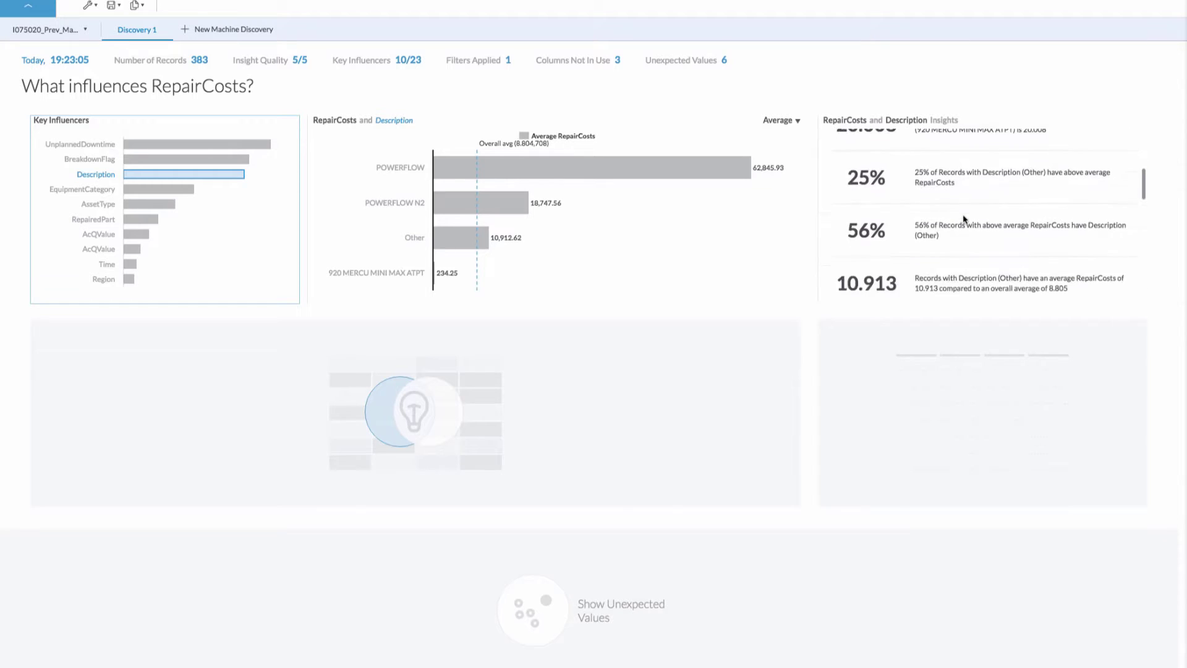
pyautogui.scroll(-5, 964, 219)
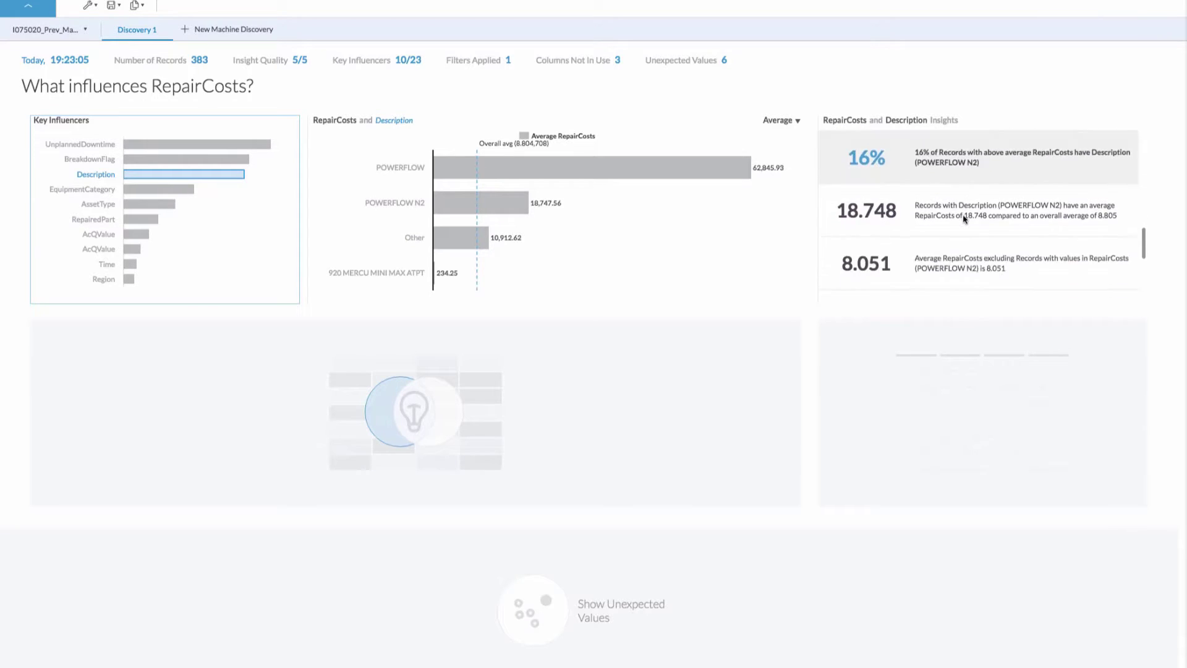
pyautogui.scroll(-5, 964, 219)
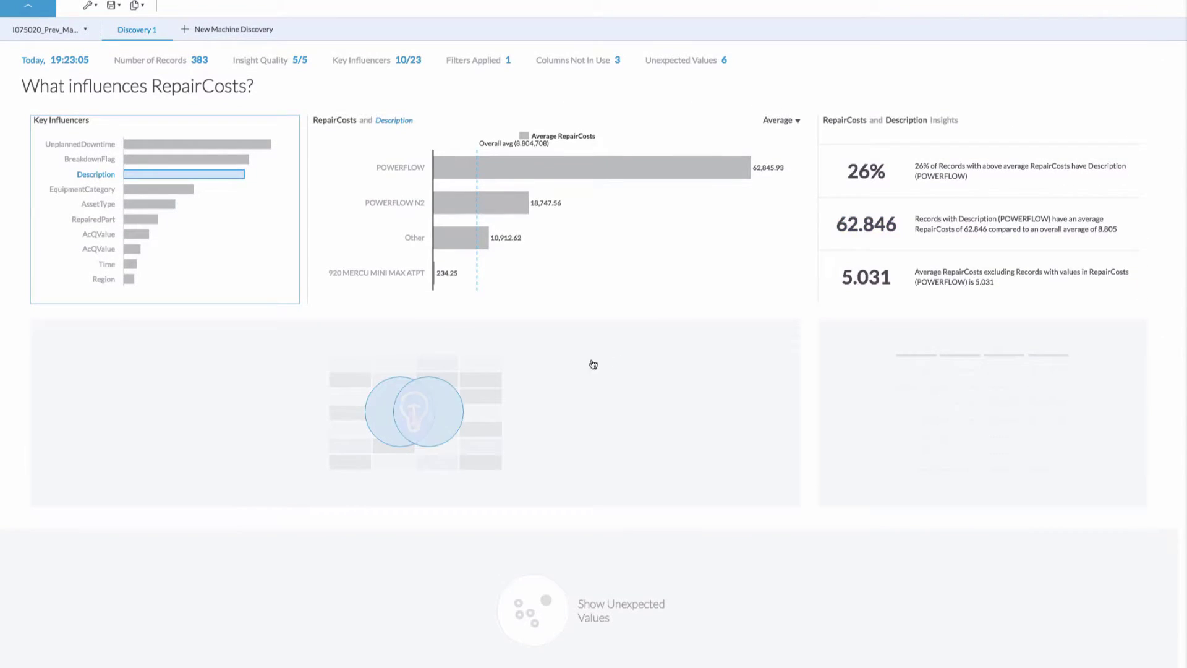
# Show the combined influence of Description and UnplannedDowntime on RepairCosts and request the discovery's unexpected values
pyautogui.click(435, 418)
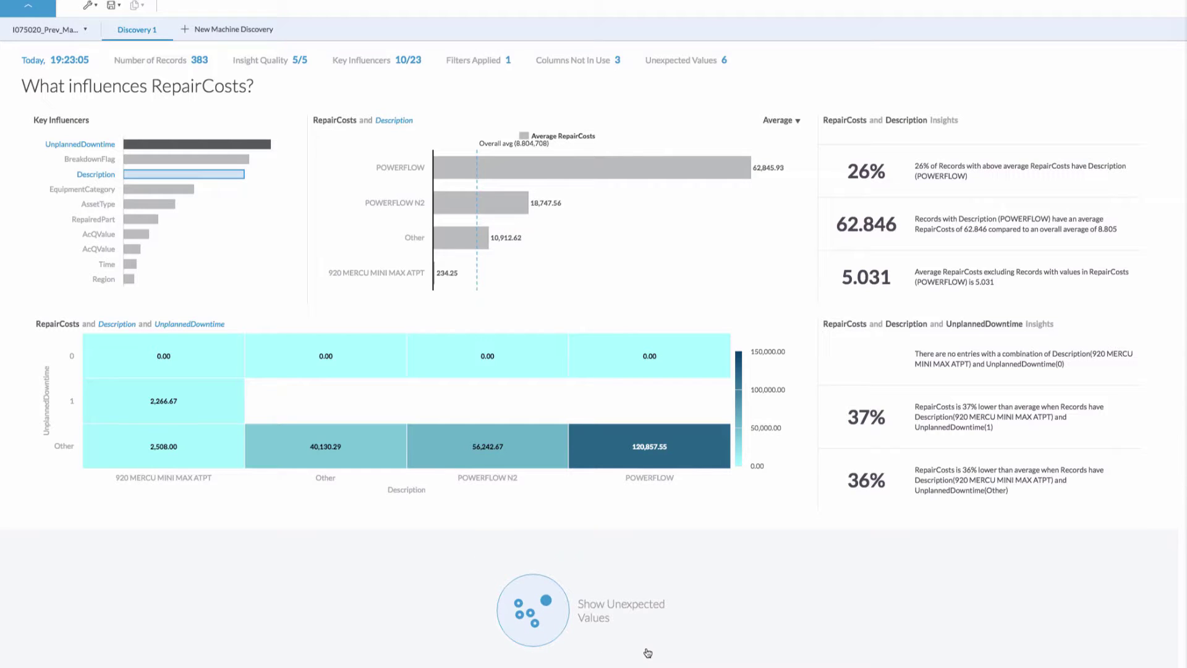
pyautogui.click(538, 620)
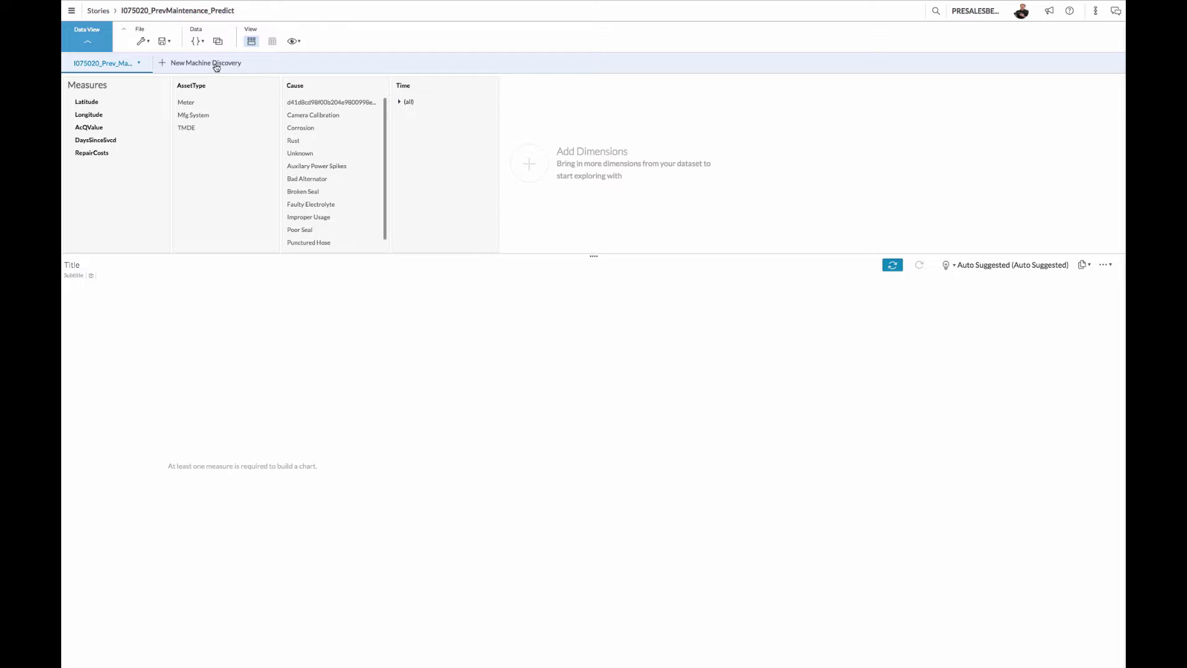
# Create a machine discovery targeting EquipmentCategory, with Wave Solder Machine, Wafer Grinder/Backgrinder and Waveform Generator as the comparison group
pyautogui.click(216, 65)
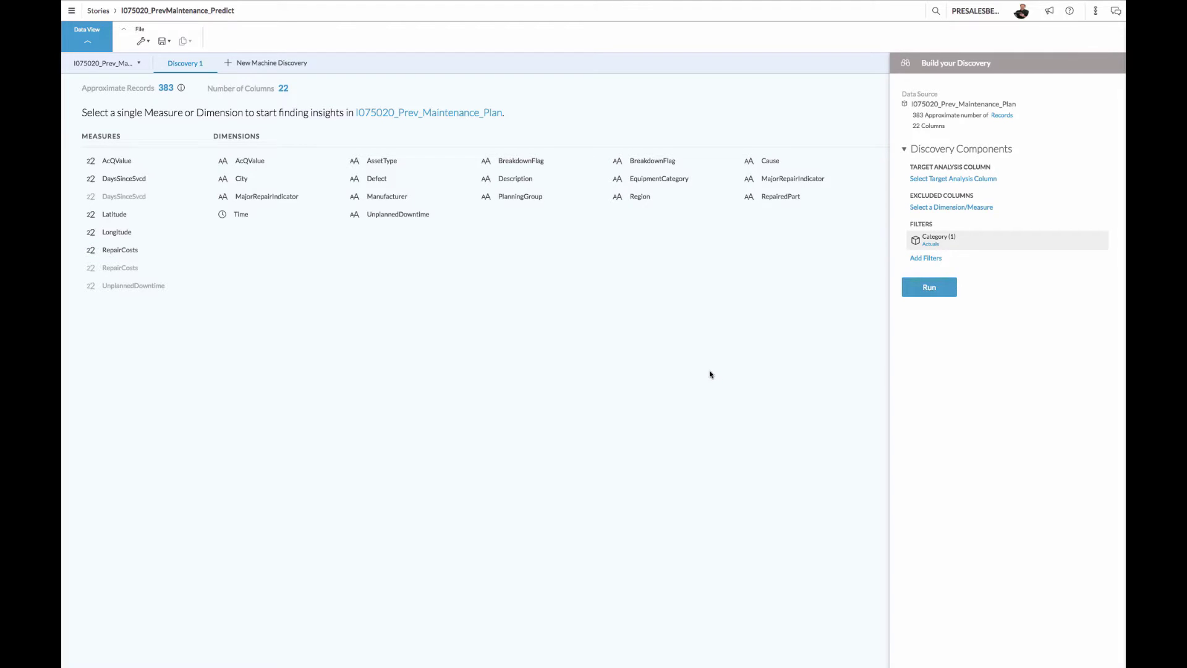
pyautogui.click(653, 181)
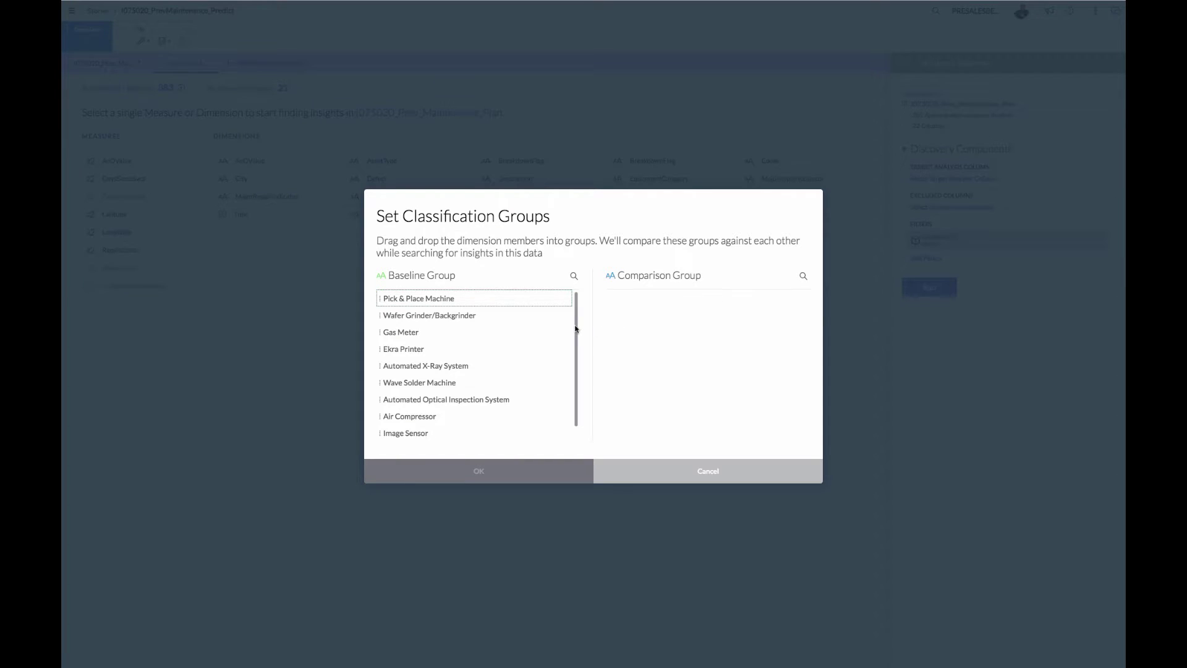
pyautogui.moveTo(578, 327); pyautogui.dragTo(577, 344)
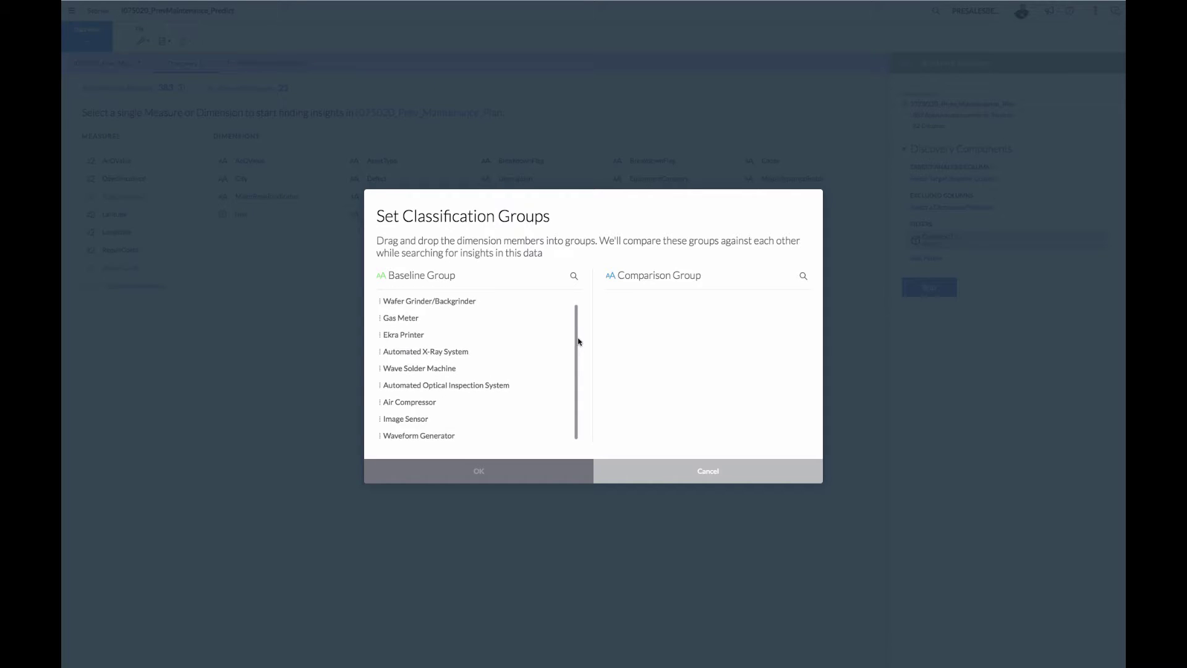
pyautogui.moveTo(436, 367); pyautogui.dragTo(638, 322)
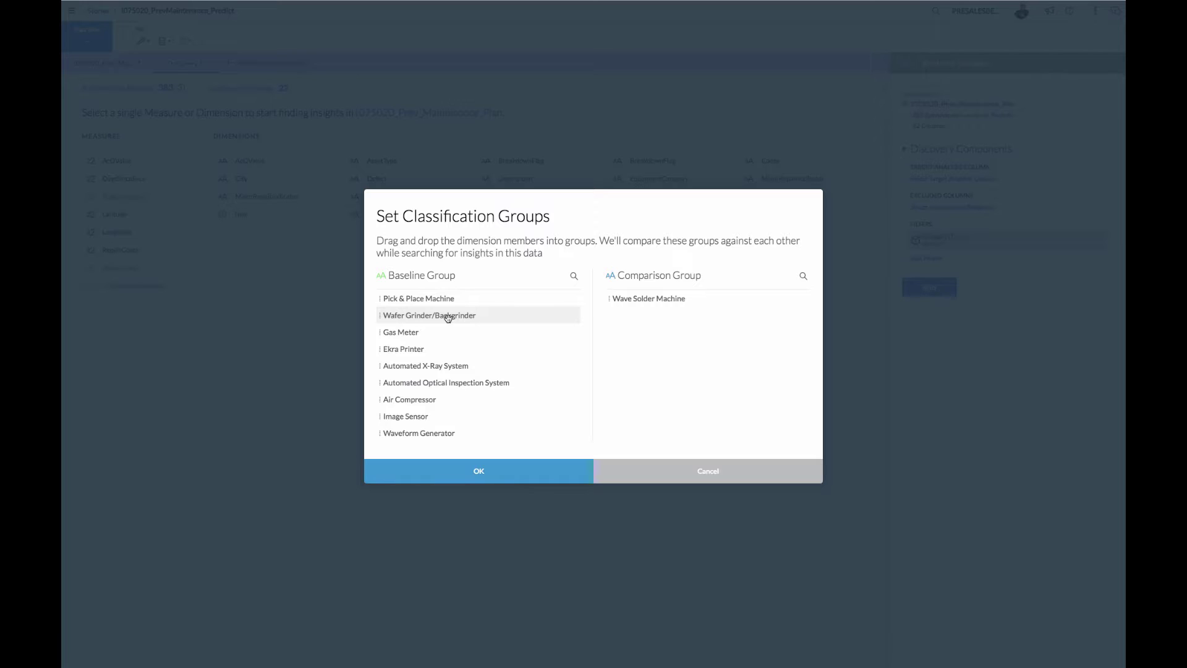
pyautogui.moveTo(448, 317); pyautogui.dragTo(615, 324)
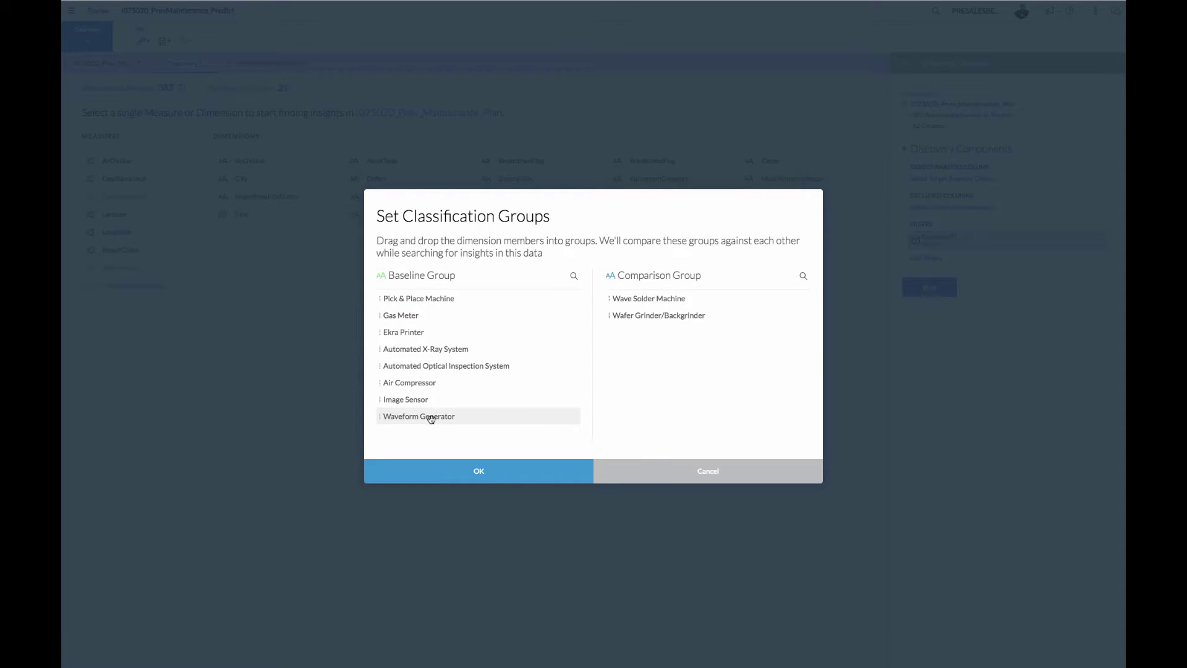
pyautogui.moveTo(431, 419); pyautogui.dragTo(643, 350)
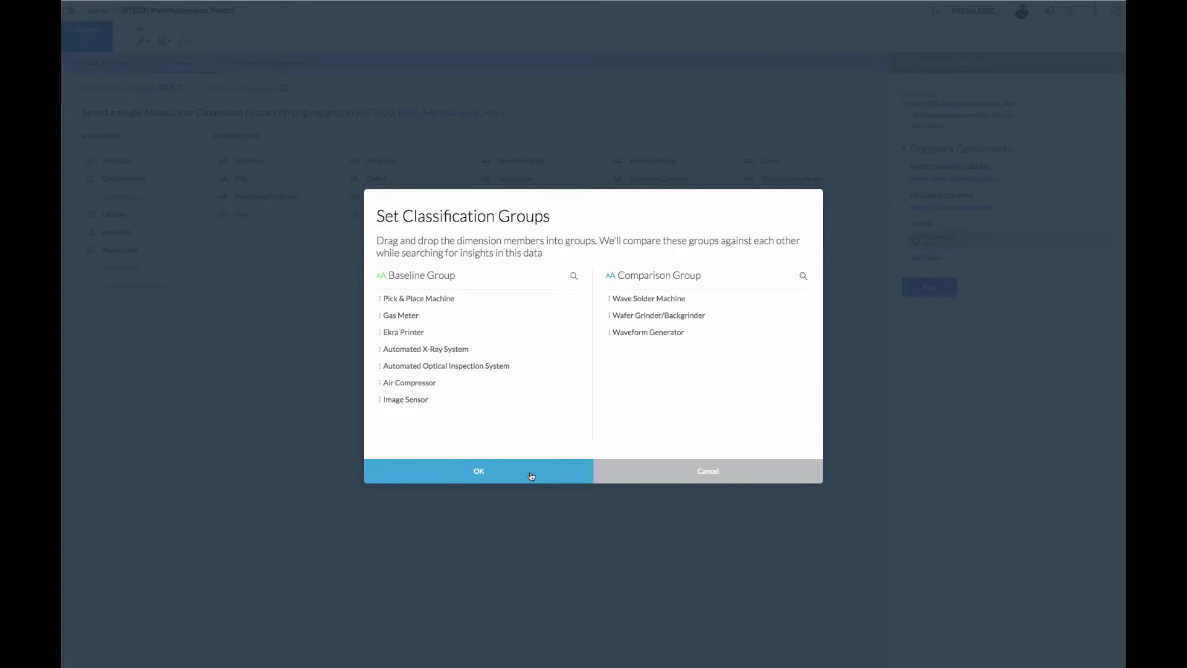
pyautogui.click(571, 471)
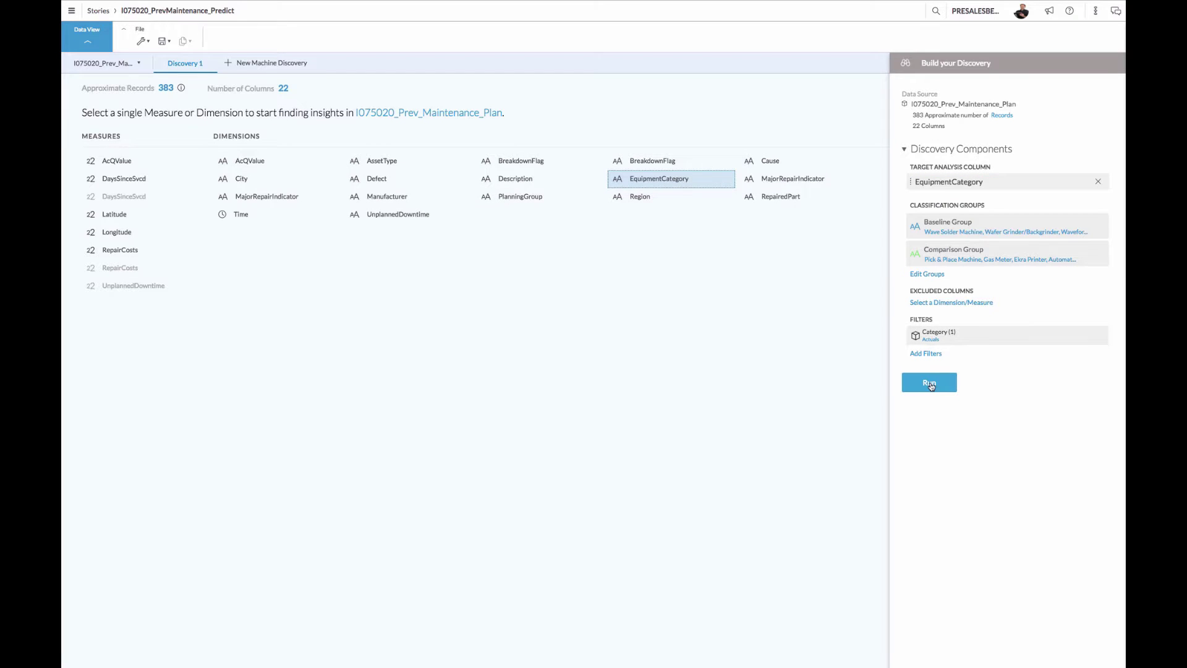
# Run the EquipmentCategory discovery and show how the Manufacturer influencer relates to the equipment groups
pyautogui.click(931, 386)
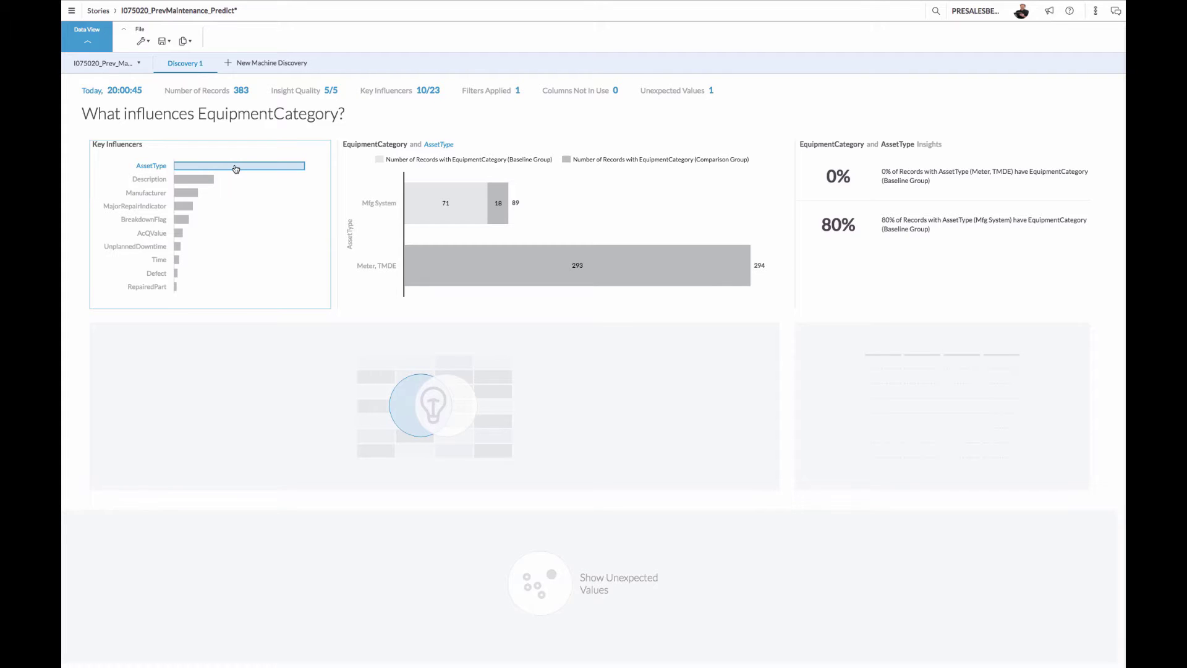
pyautogui.click(189, 194)
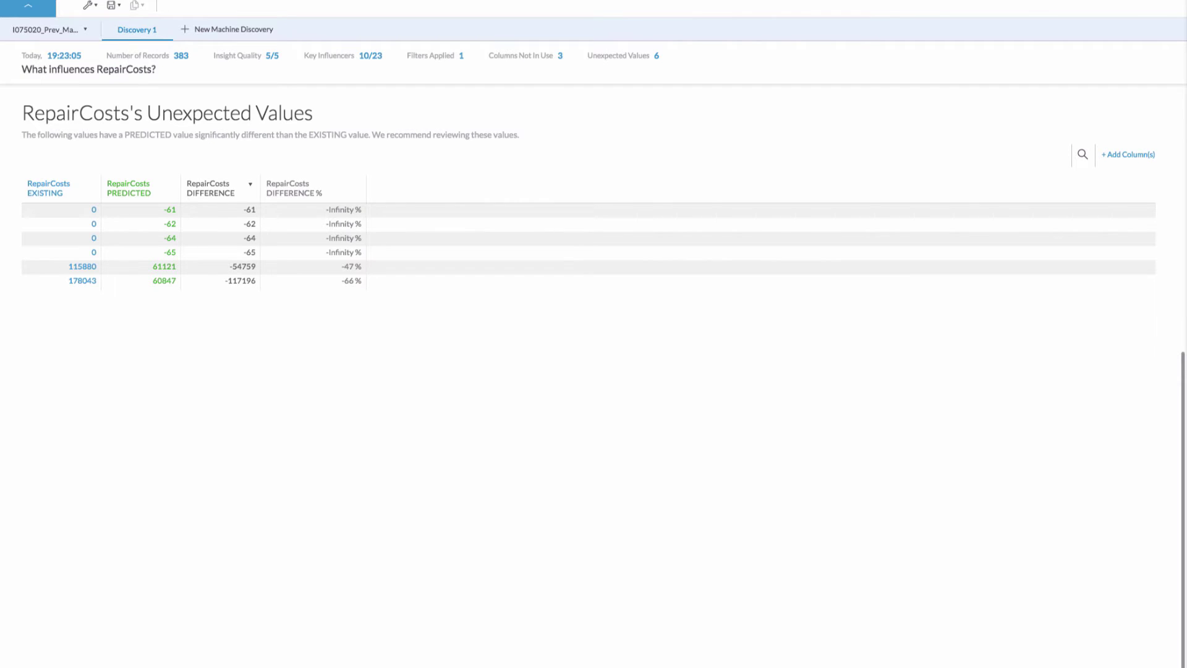
# Leave the RepairCosts discovery without saving and open the I075020_PrevMaintenance_Predict story from the list of stories
pyautogui.click(14, 1)
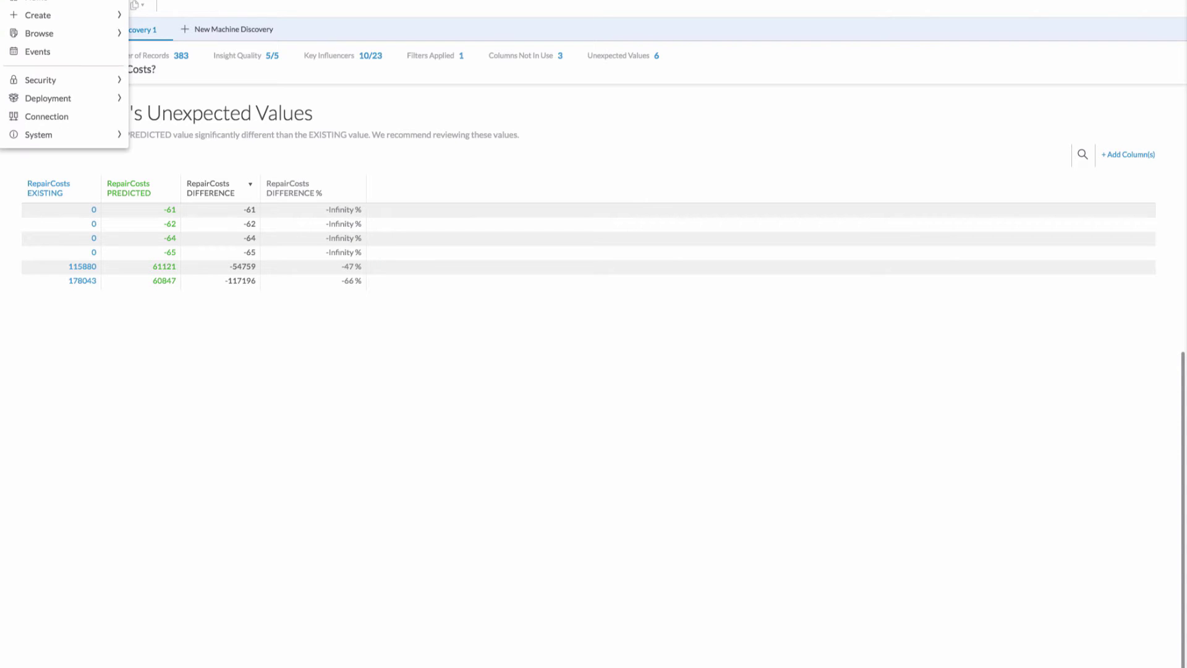
pyautogui.moveTo(40, 37)
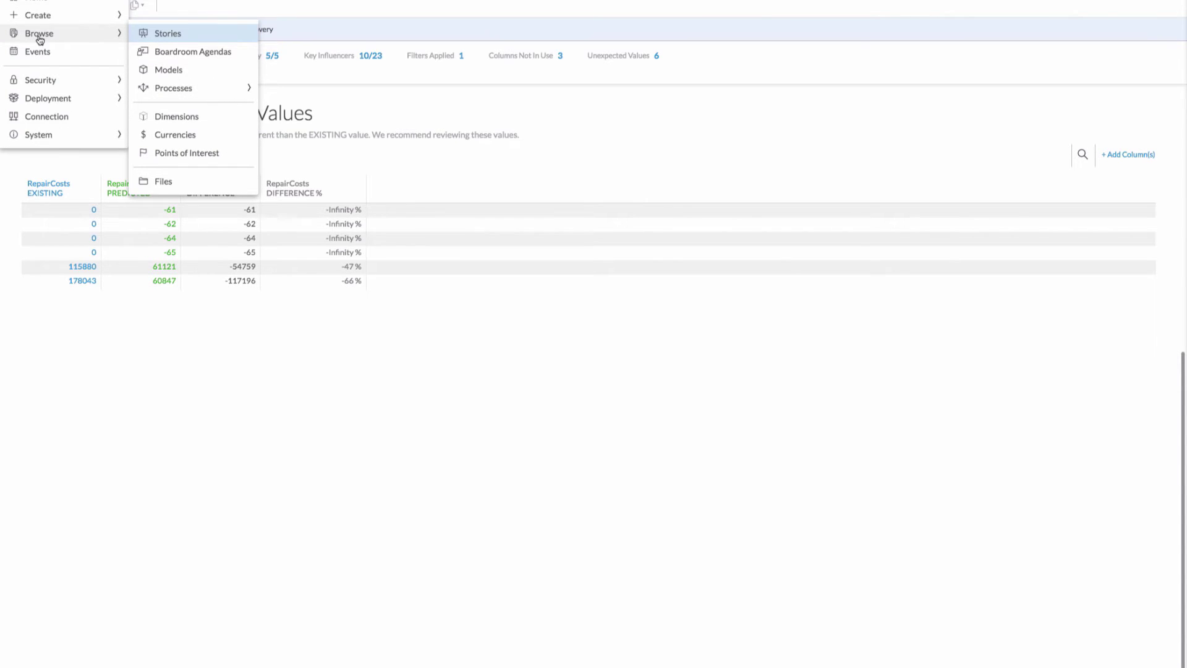
pyautogui.click(176, 35)
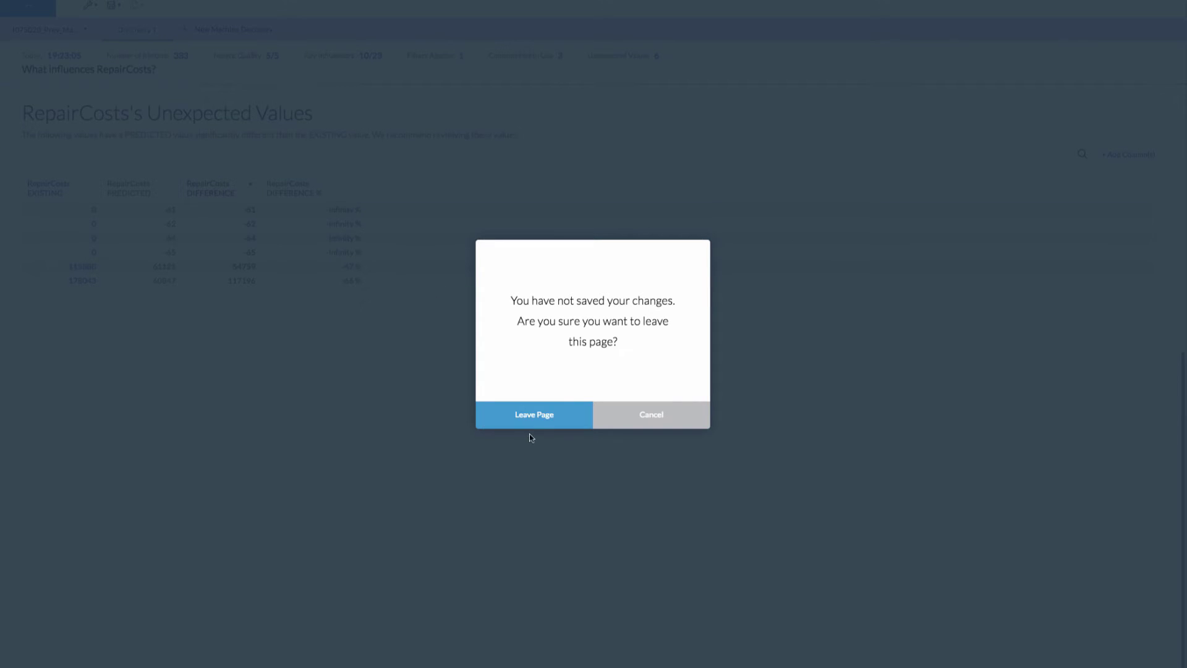
pyautogui.click(559, 413)
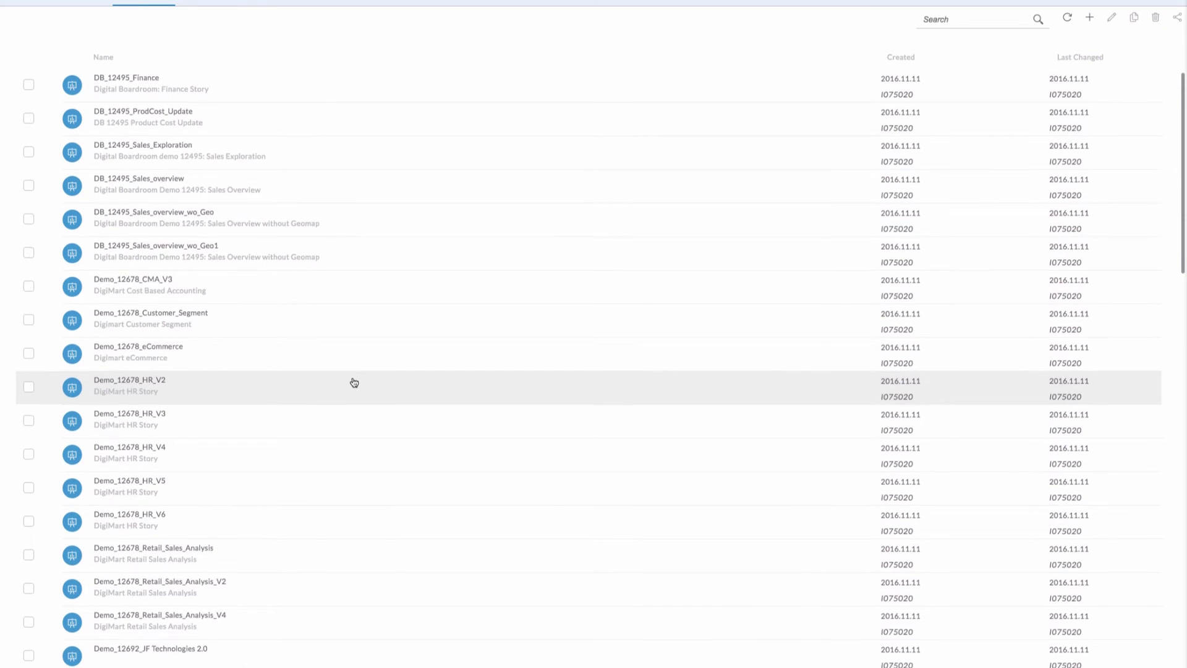
pyautogui.scroll(-5, 354, 383)
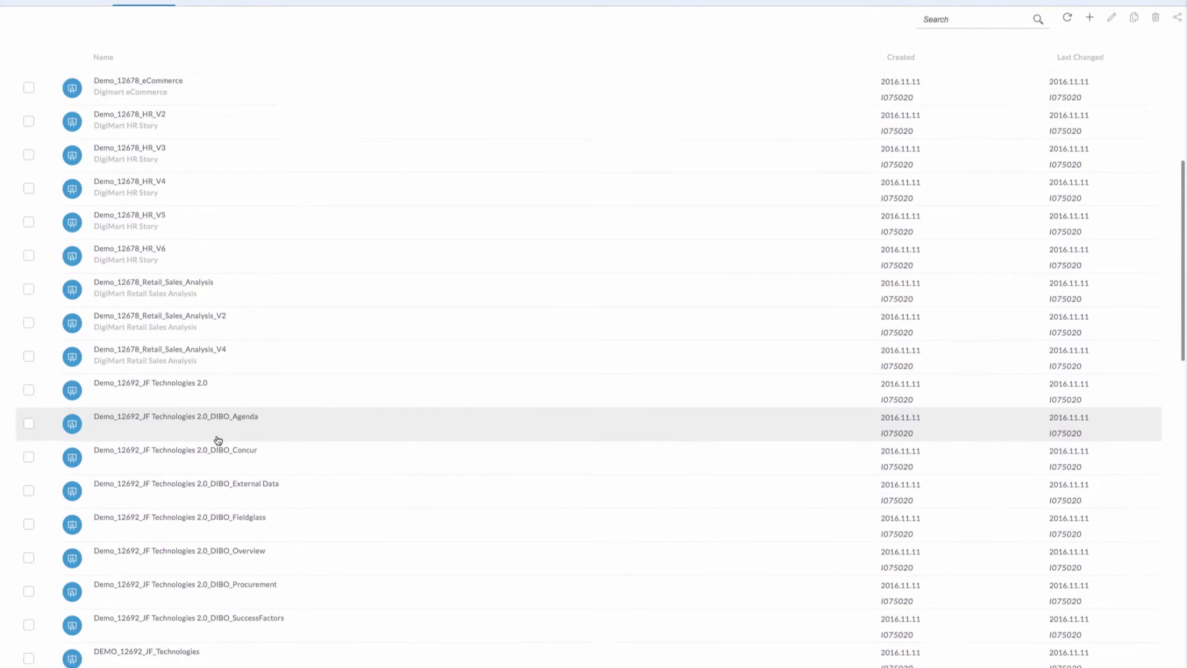
pyautogui.scroll(-15, 219, 440)
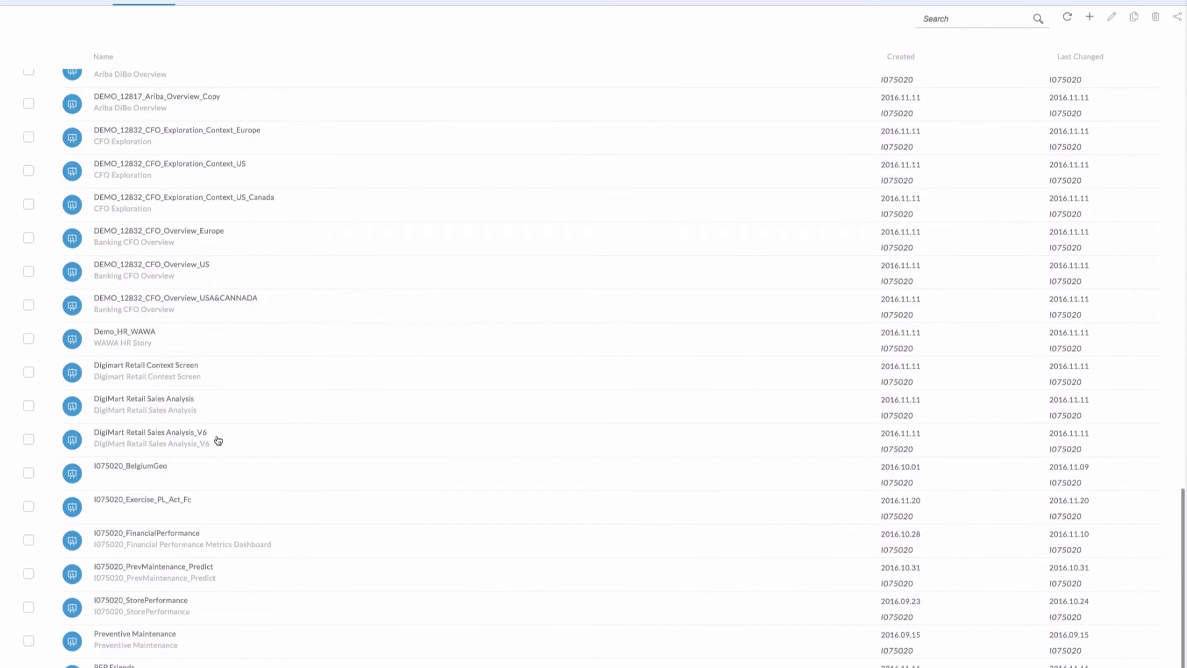
pyautogui.click(552, 483)
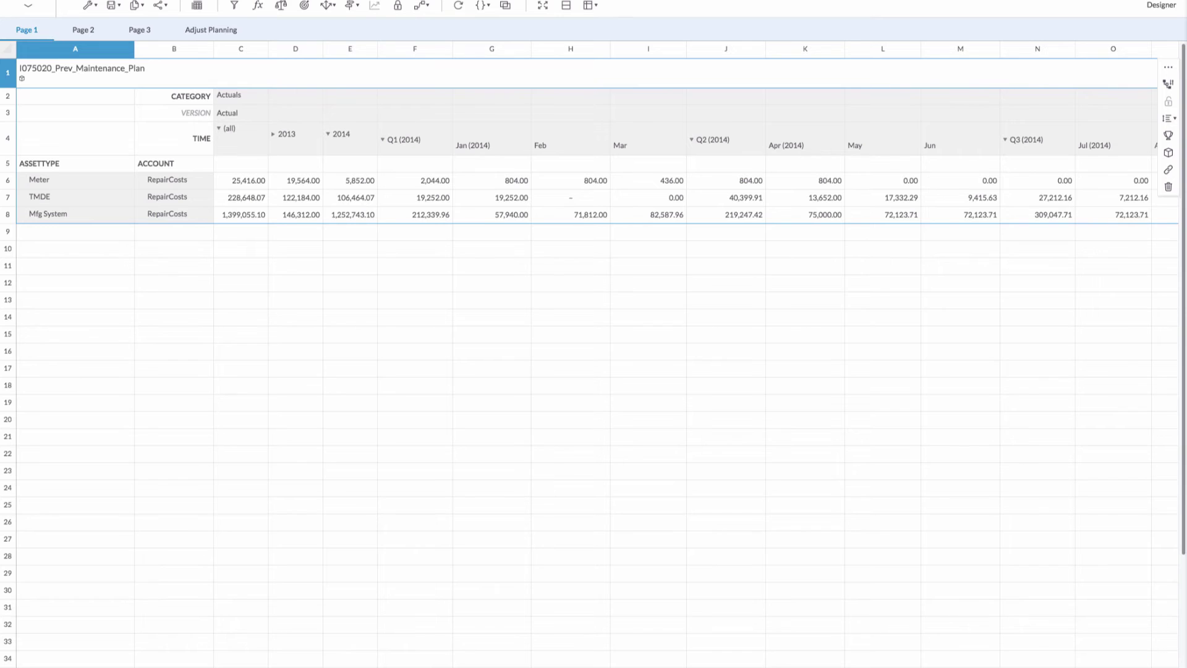
# Set up a monthly predictive forecast from 2014.07 to 2014.10 for Mfg System RepairCosts, starting at the Jul (2014) cell
pyautogui.hscroll(2, 593, 359)
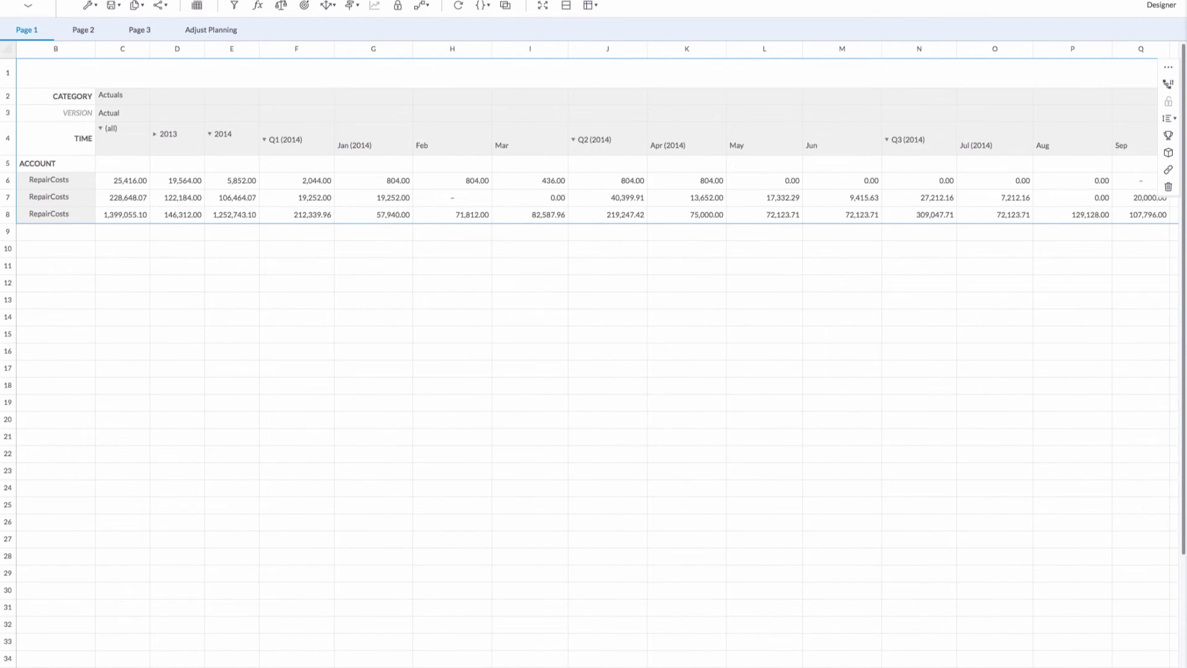
pyautogui.hscroll(12, 594, 358)
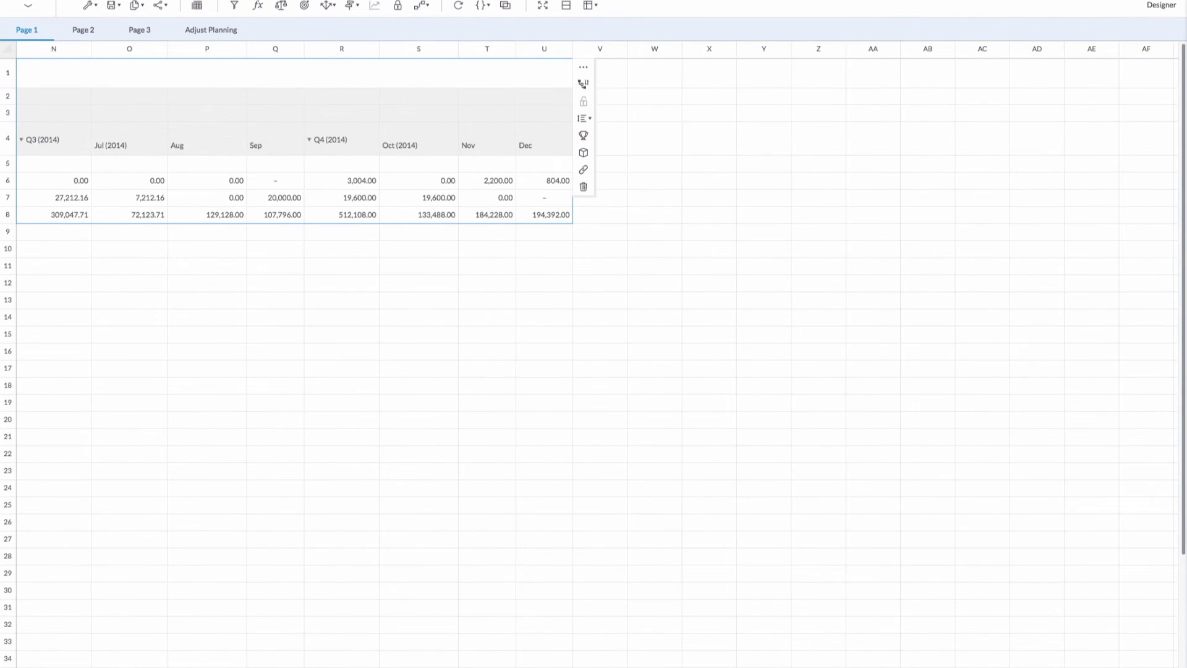
pyautogui.hscroll(-2, 594, 359)
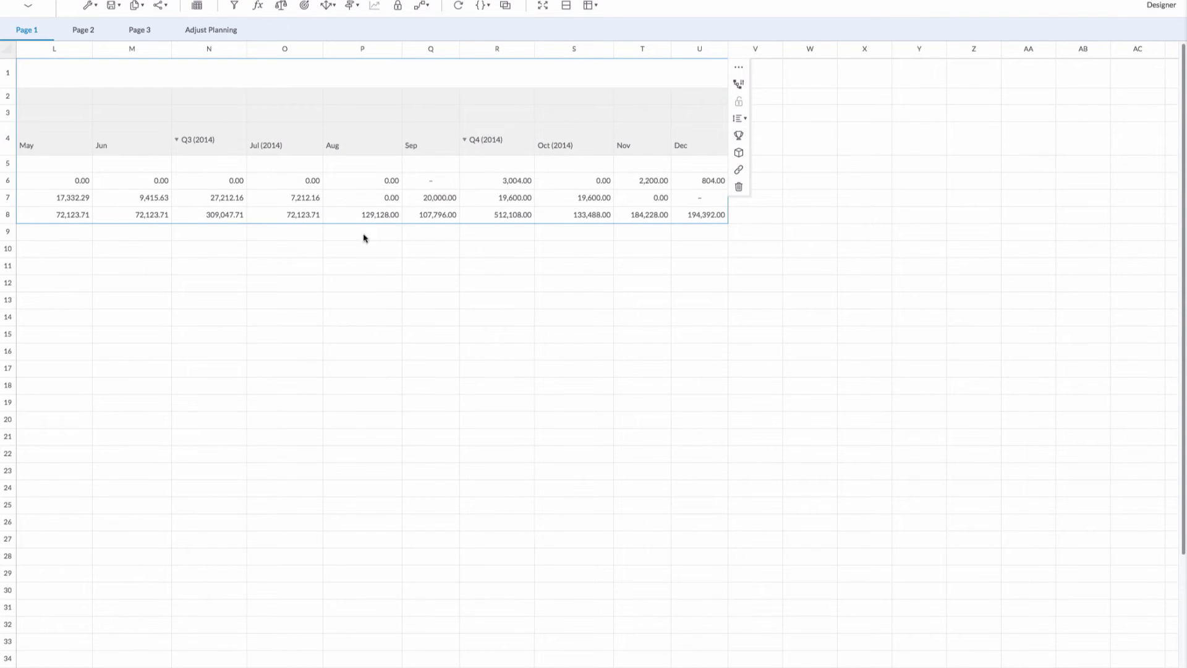
pyautogui.click(291, 214)
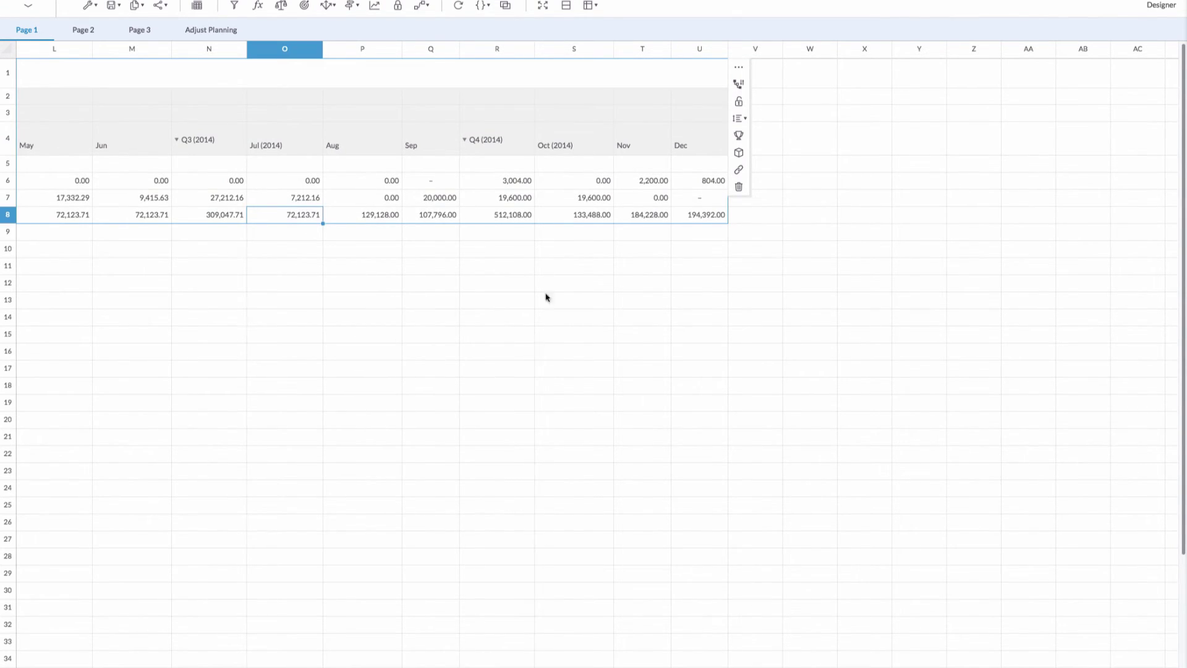
pyautogui.click(375, 6)
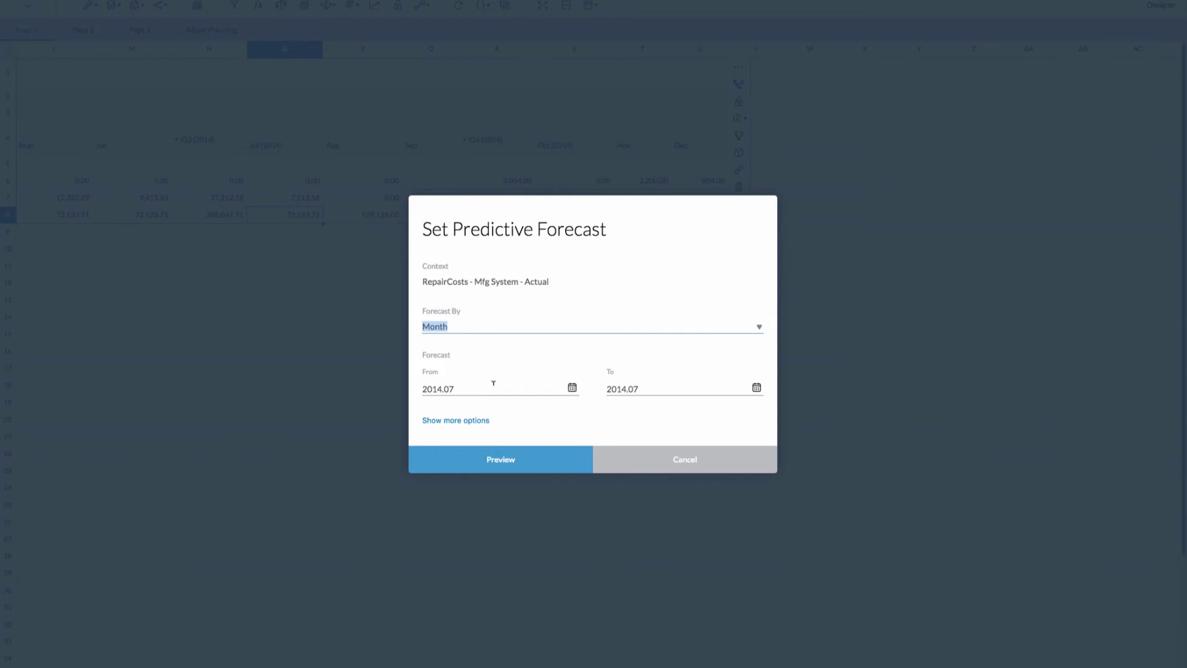
pyautogui.click(756, 388)
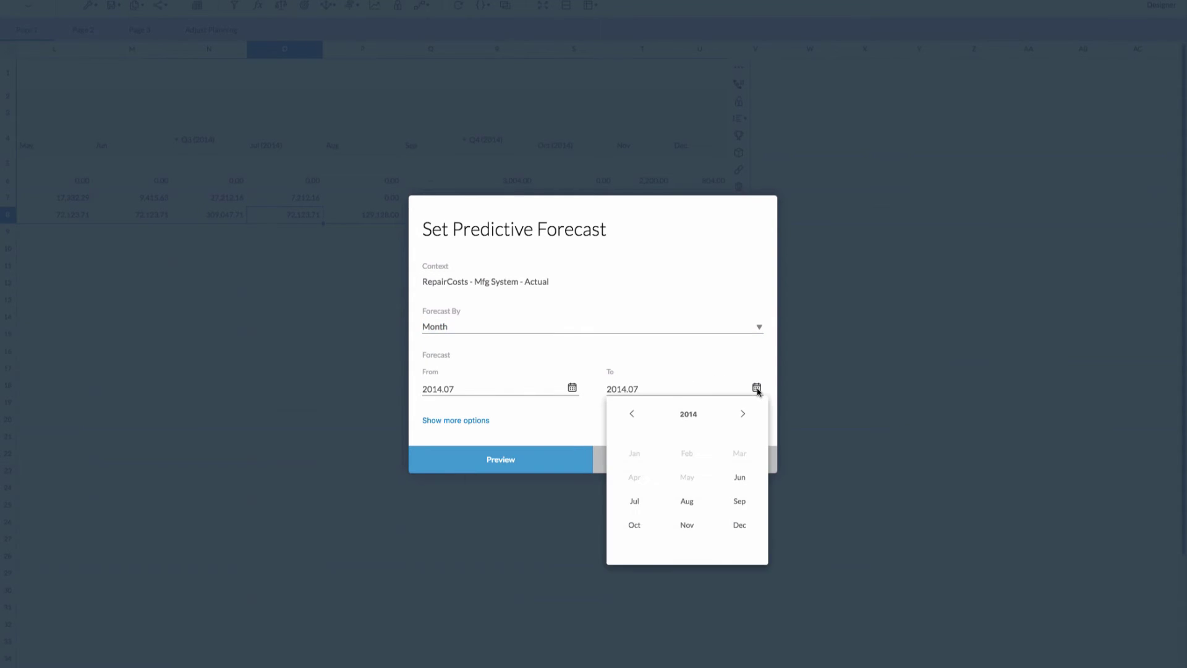
pyautogui.click(635, 527)
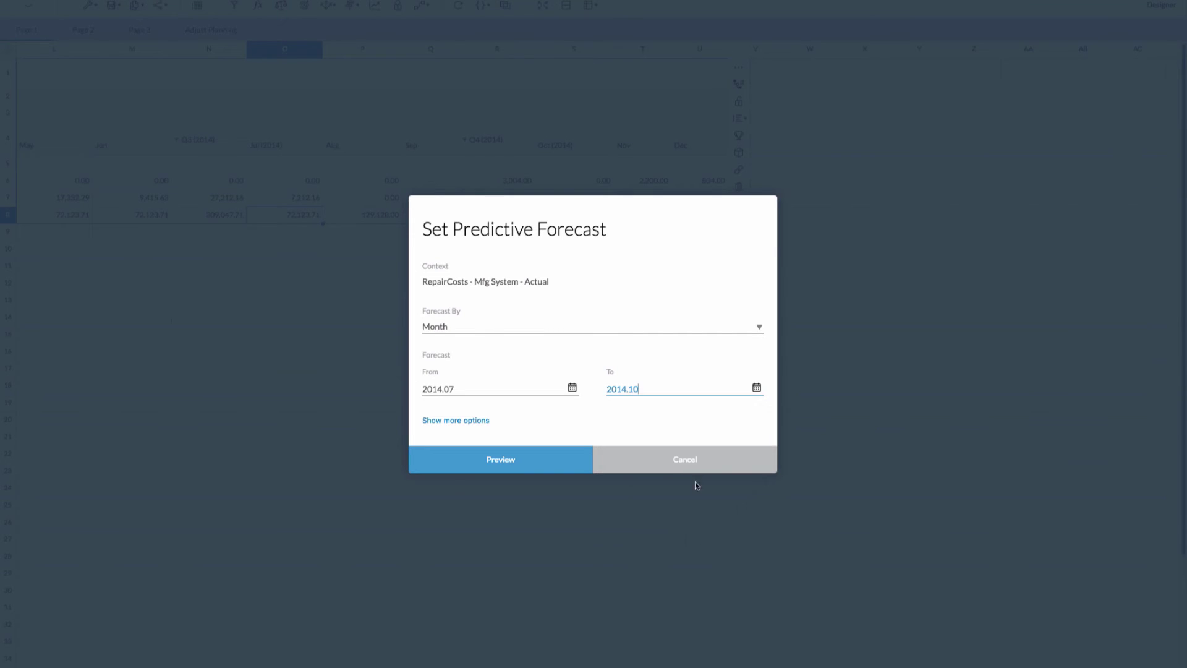
# Check the forecast's additional options for past periods and reference period, and preview the forecast
pyautogui.click(456, 424)
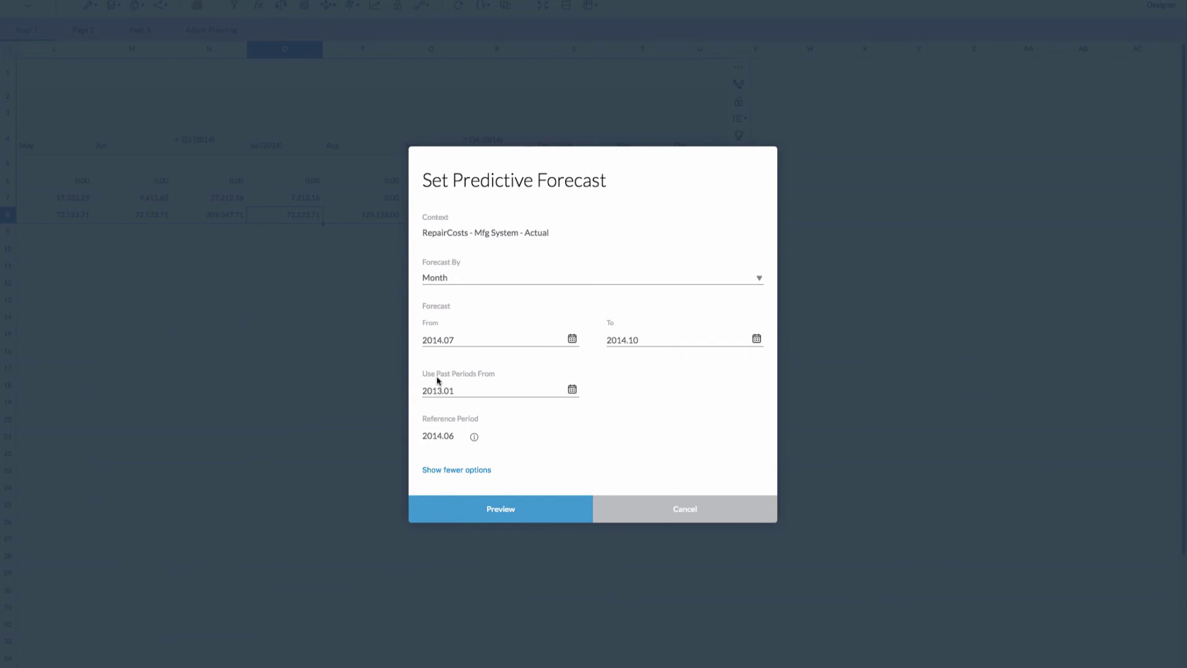
pyautogui.click(467, 392)
pyautogui.click(549, 517)
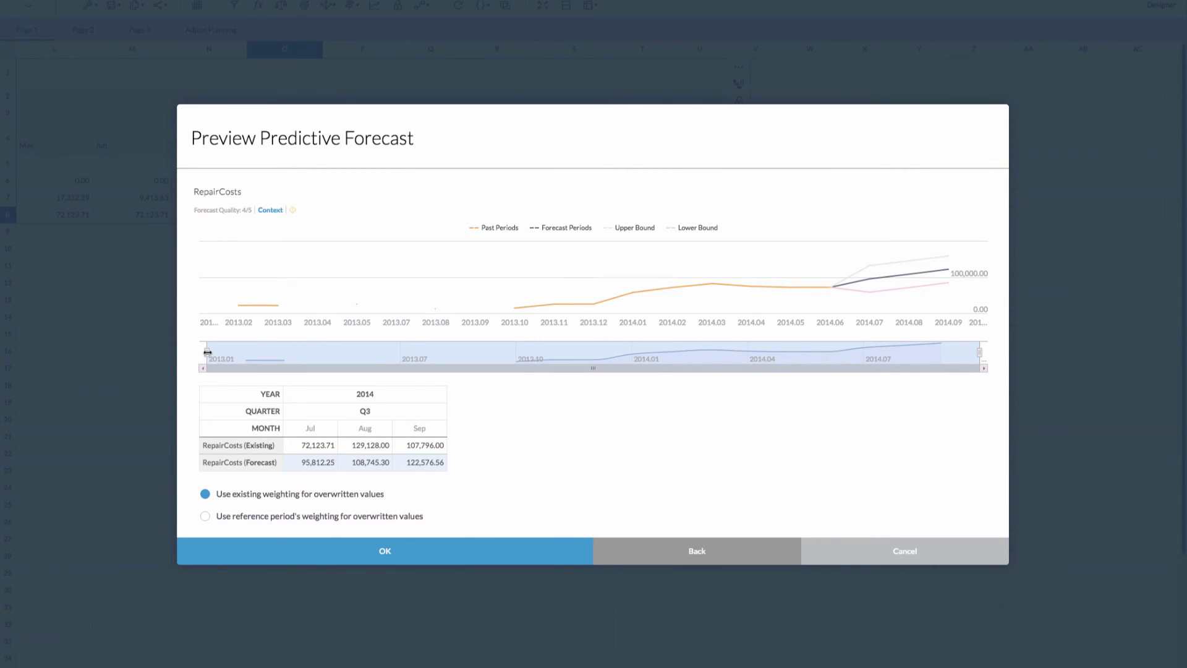
# Narrow the preview chart to the most recent months of 2014 and examine the past, forecast, upper bound and lower bound values
pyautogui.moveTo(212, 358); pyautogui.dragTo(608, 353)
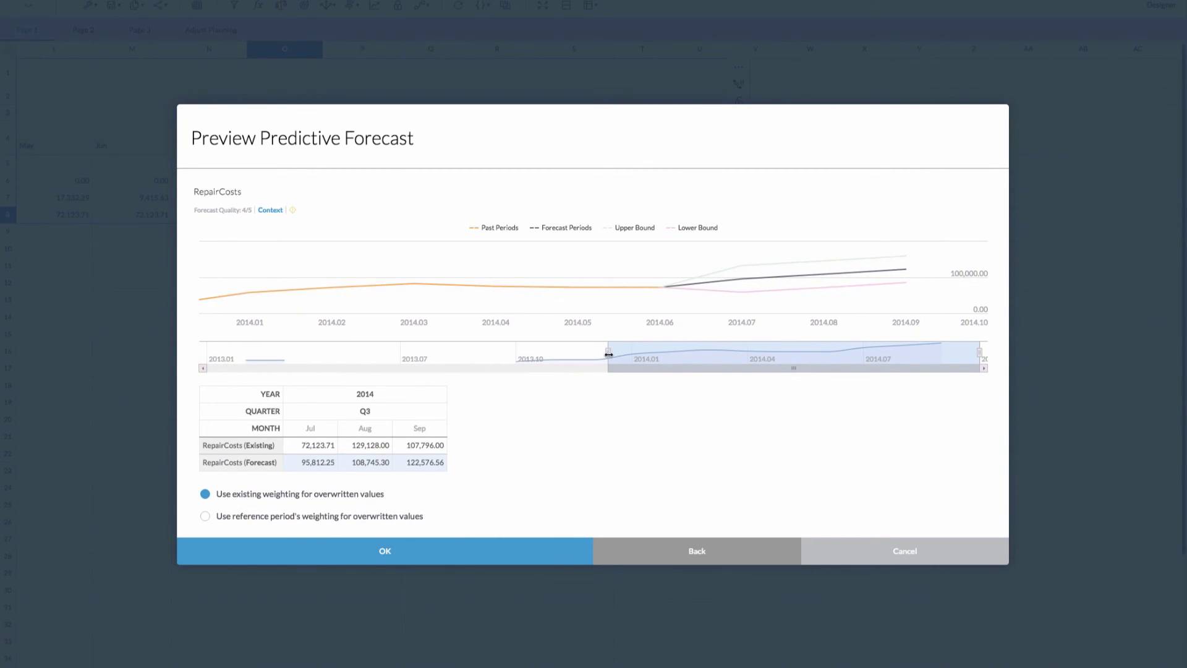
pyautogui.moveTo(980, 352); pyautogui.dragTo(915, 352)
pyautogui.moveTo(705, 354); pyautogui.dragTo(782, 353)
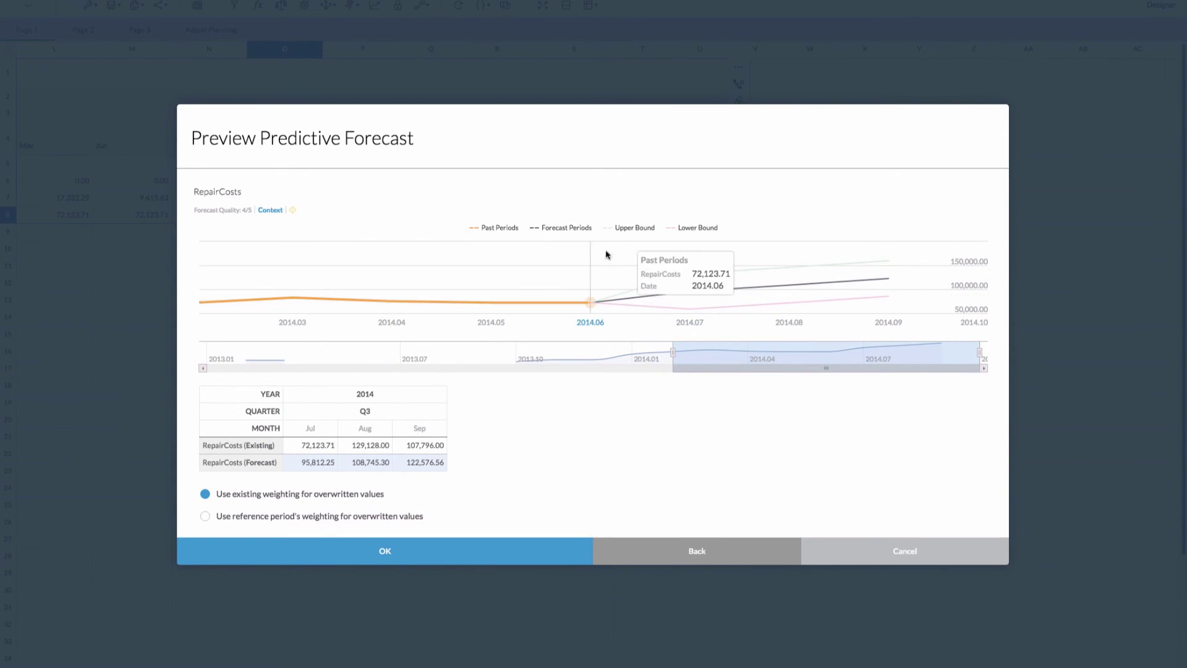
pyautogui.moveTo(647, 297)
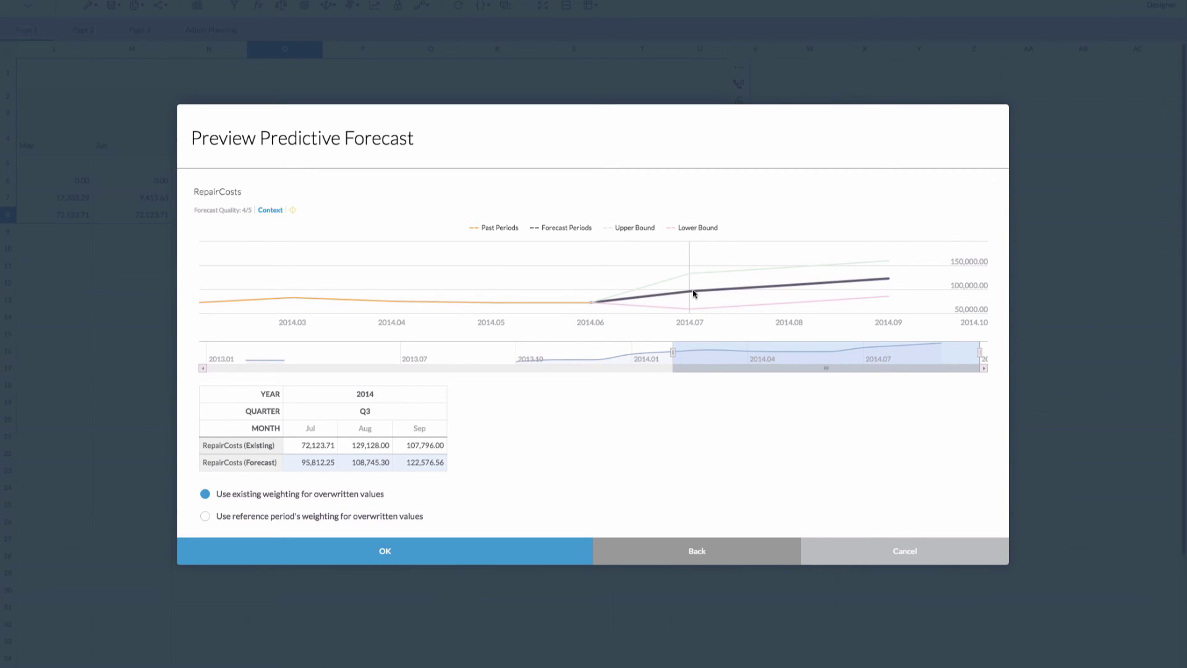
pyautogui.moveTo(692, 274)
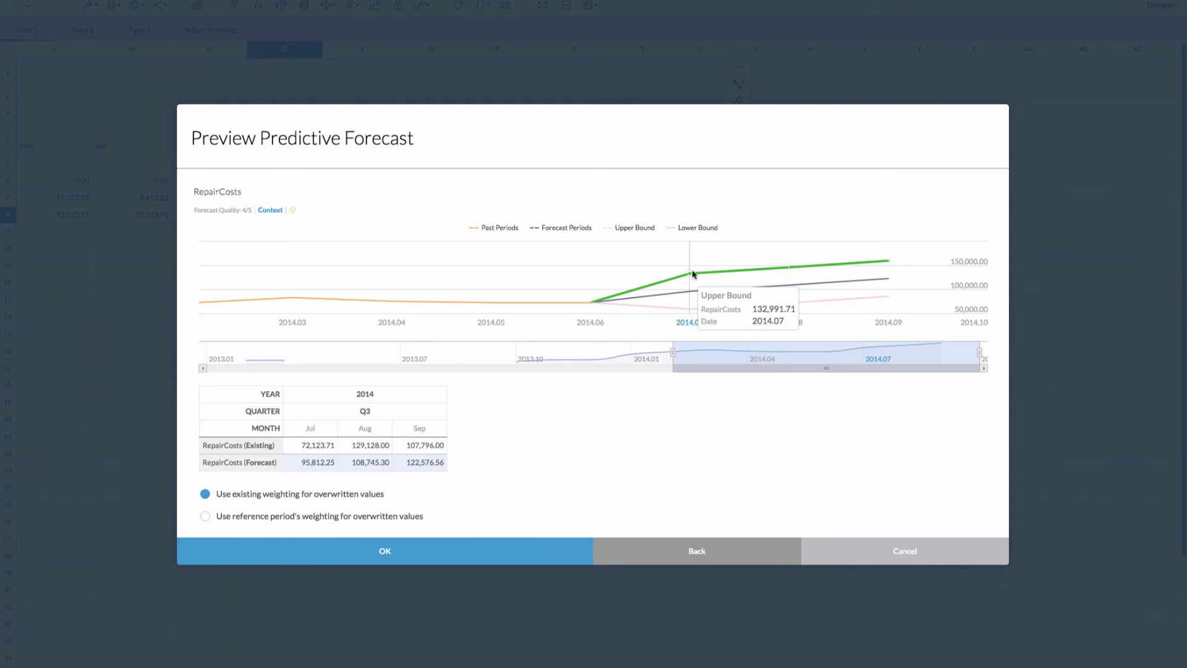
pyautogui.moveTo(695, 310)
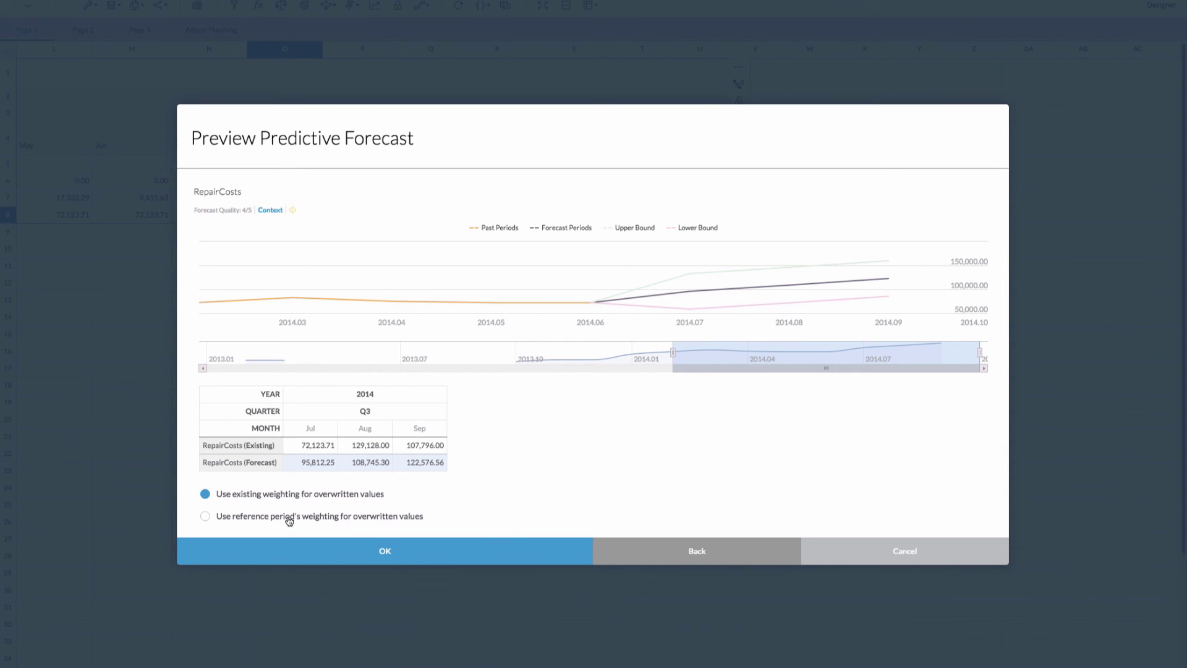
# Keep the existing RepairCosts values for Jul and Sep, use the forecast value for Aug, and apply the forecast
pyautogui.click(321, 445)
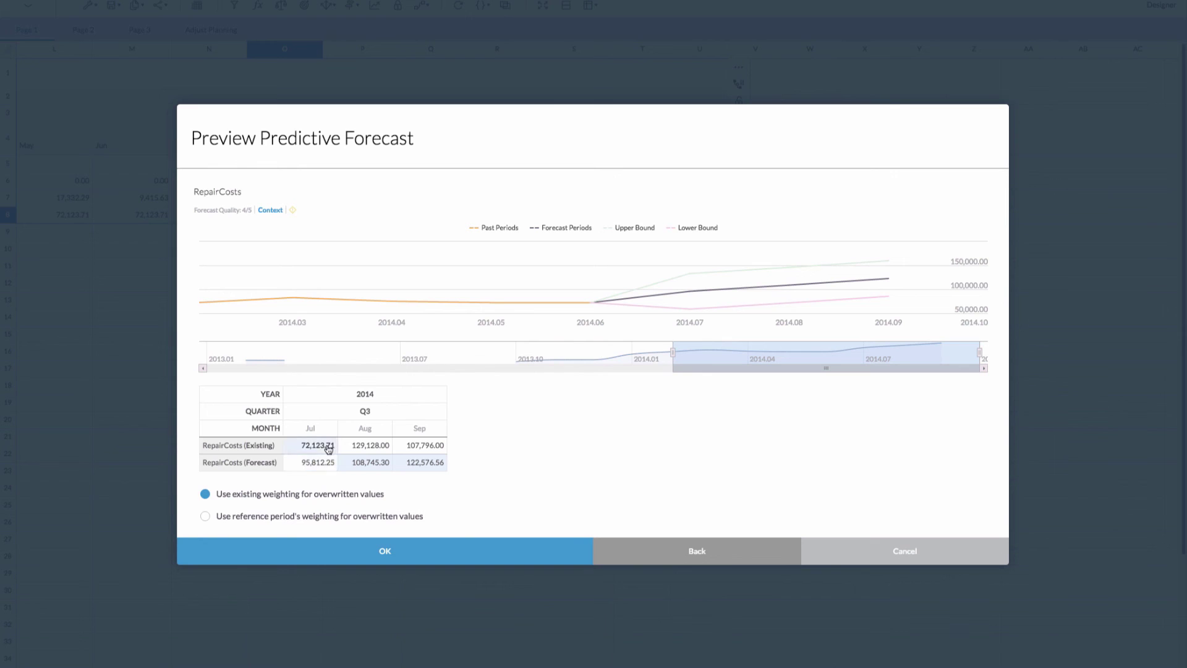
pyautogui.click(362, 448)
pyautogui.click(415, 446)
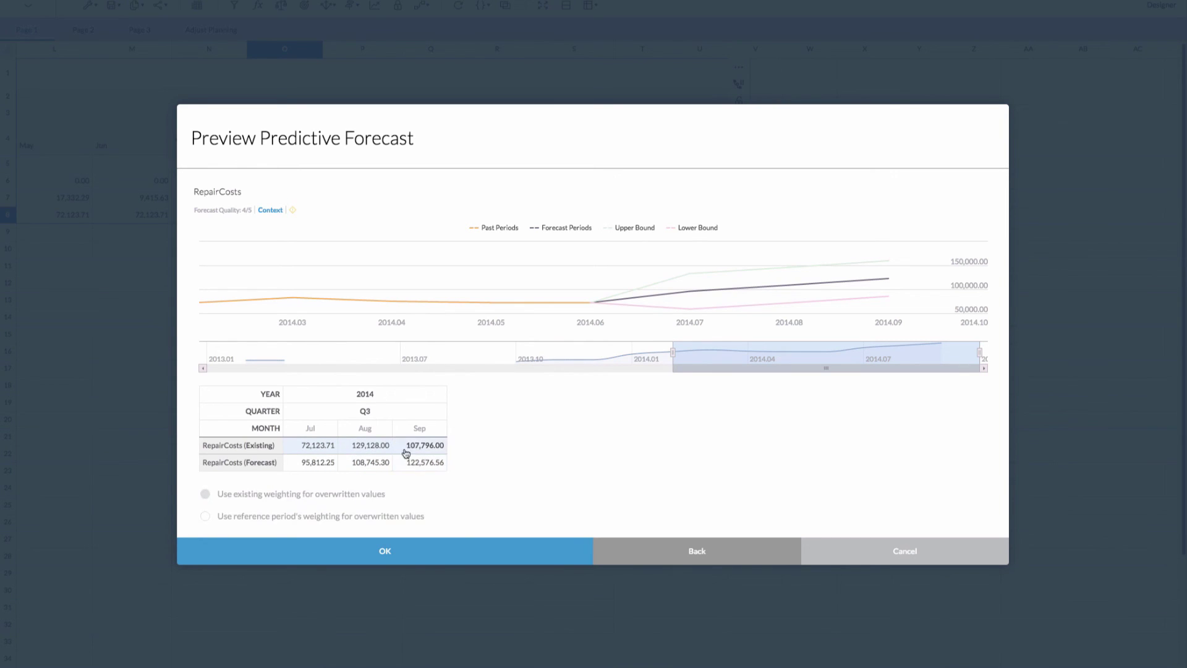
pyautogui.click(369, 465)
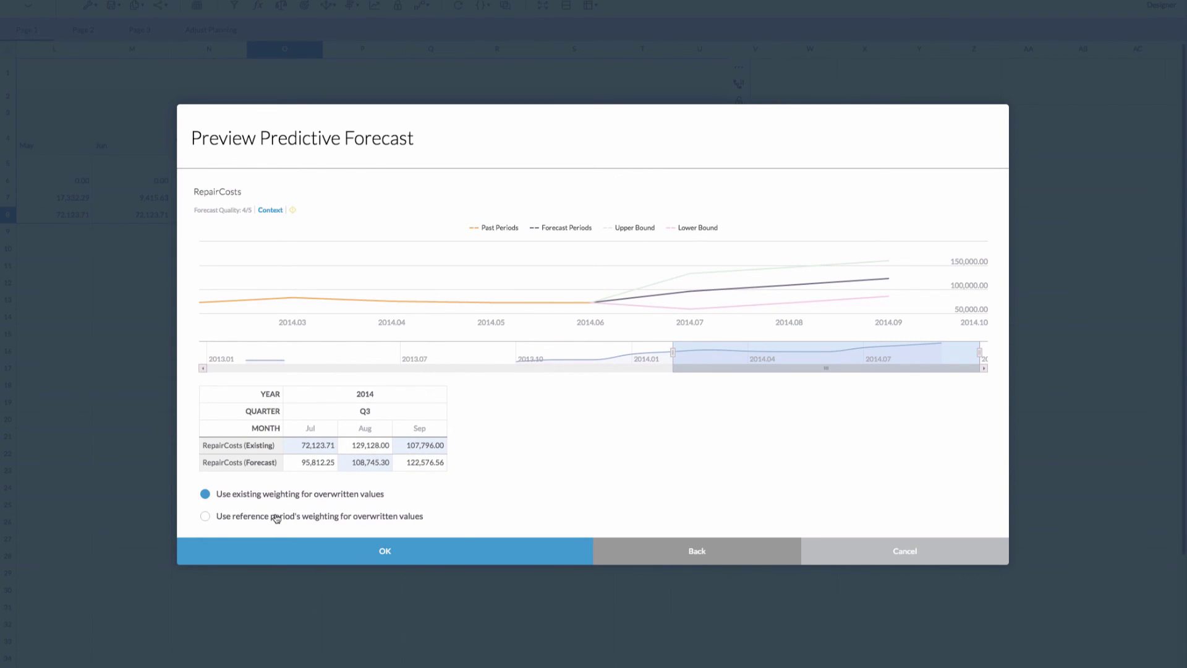
pyautogui.click(412, 557)
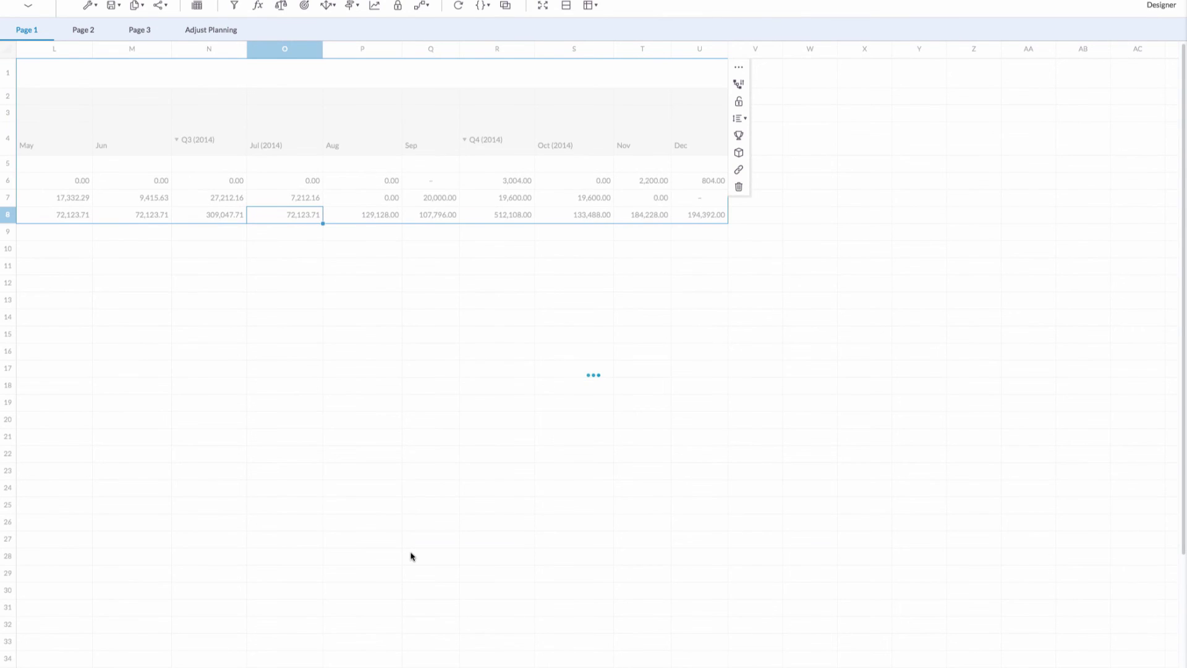